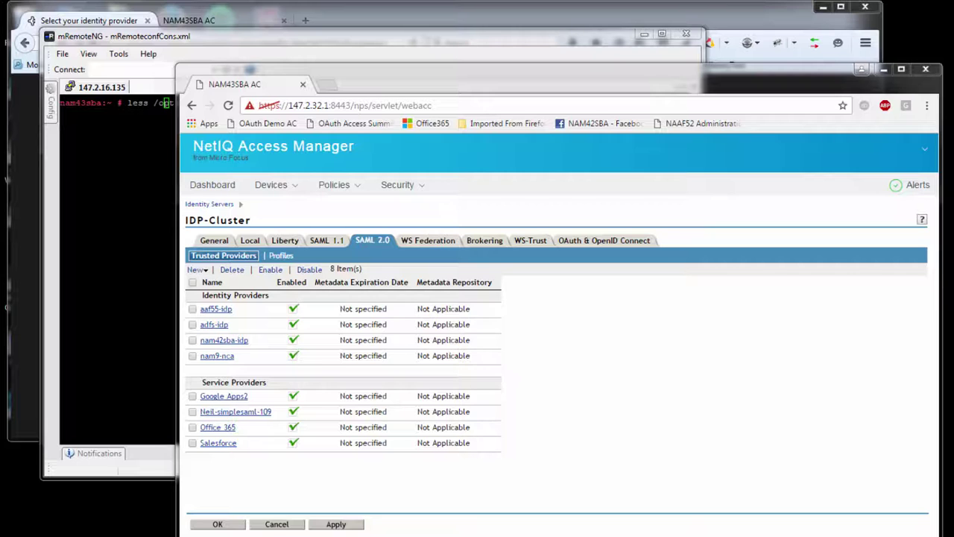
- Reload the trusted providers list, then confirm the IDP-Cluster's SAML2 log level stays at debug
mouse_move(281, 193)
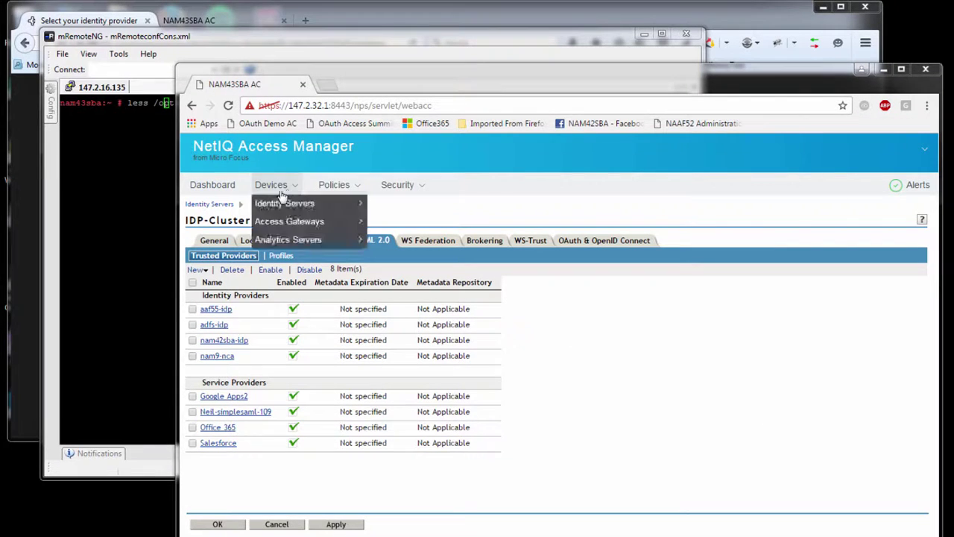
click(385, 250)
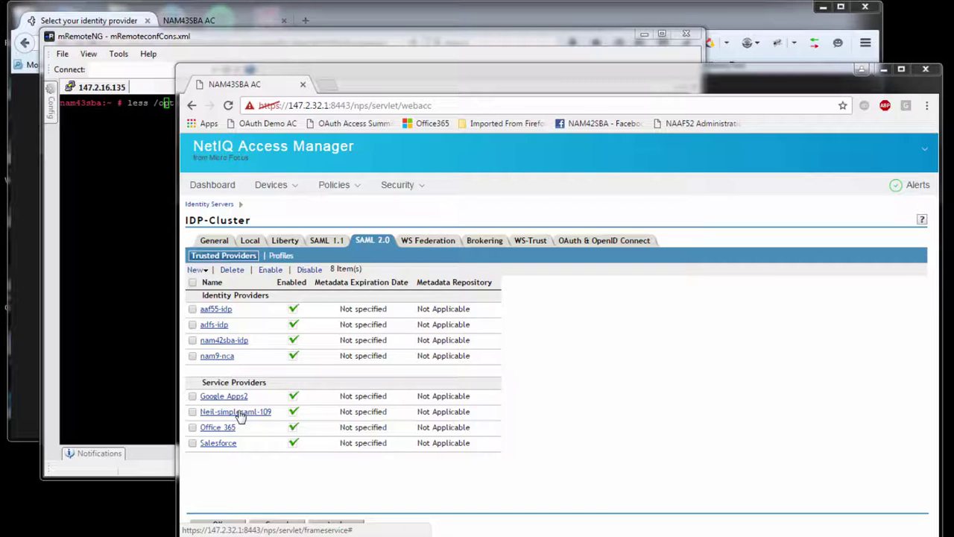
click(337, 18)
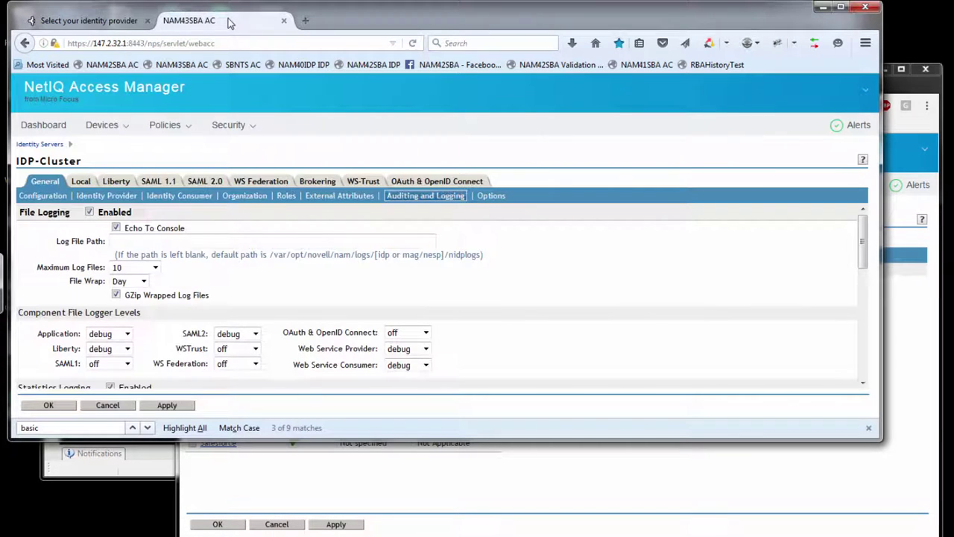
click(229, 23)
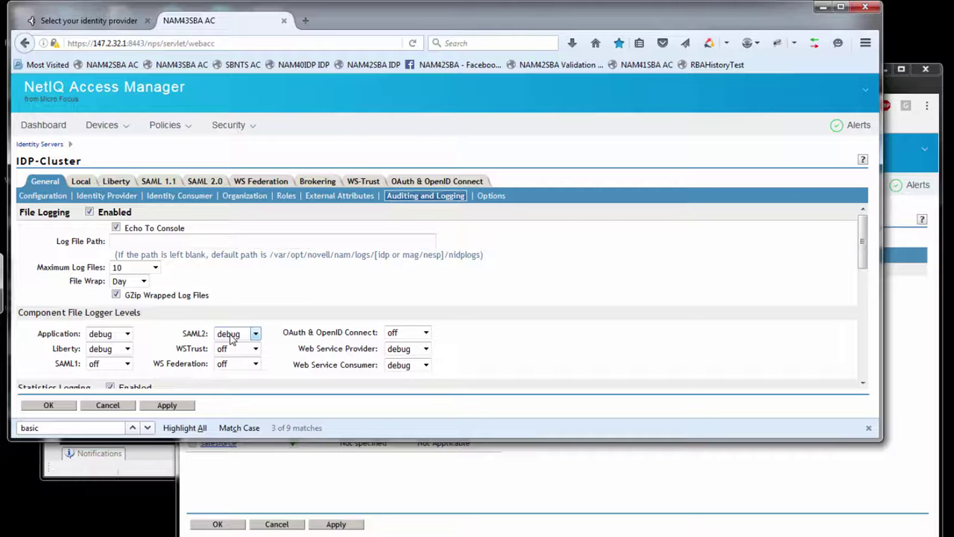
click(231, 339)
click(231, 339)
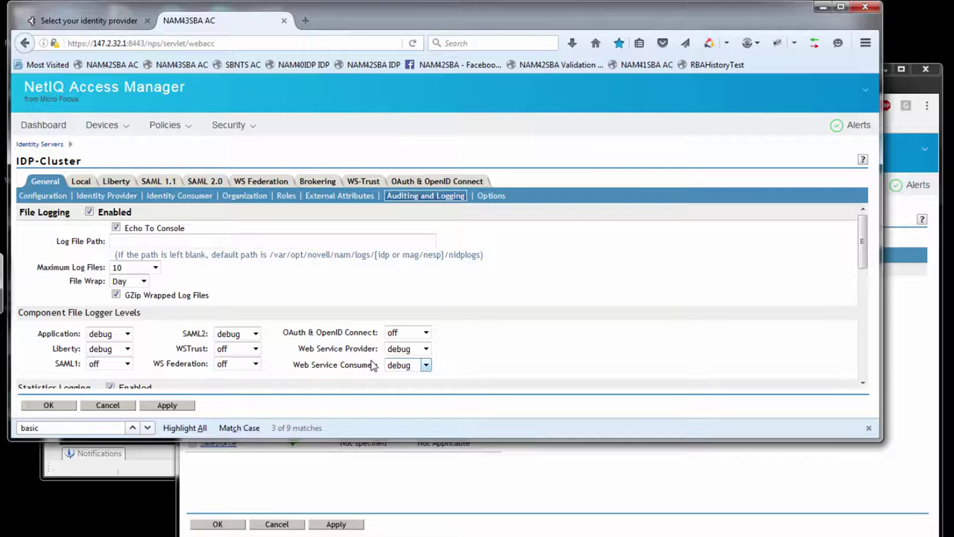
- Search catalina.out in less for 'Loaded Trus', select the matching line, then return to the console
key(alt+Tab)
key(alt+Tab)
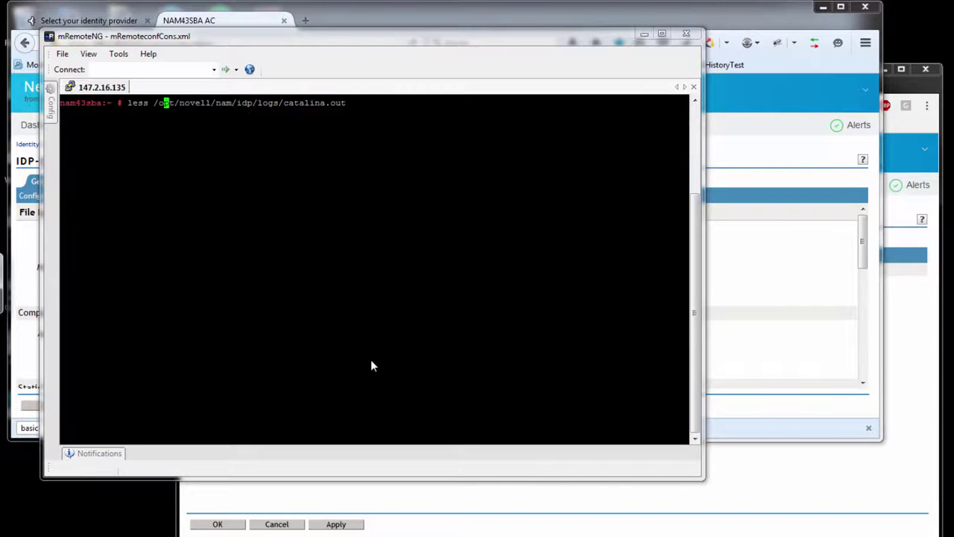
key(Return)
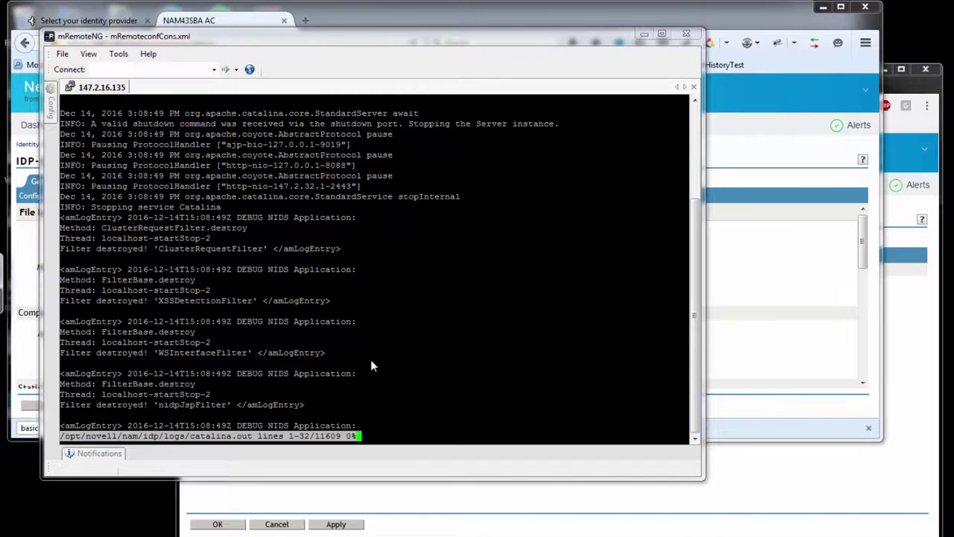
text(/)
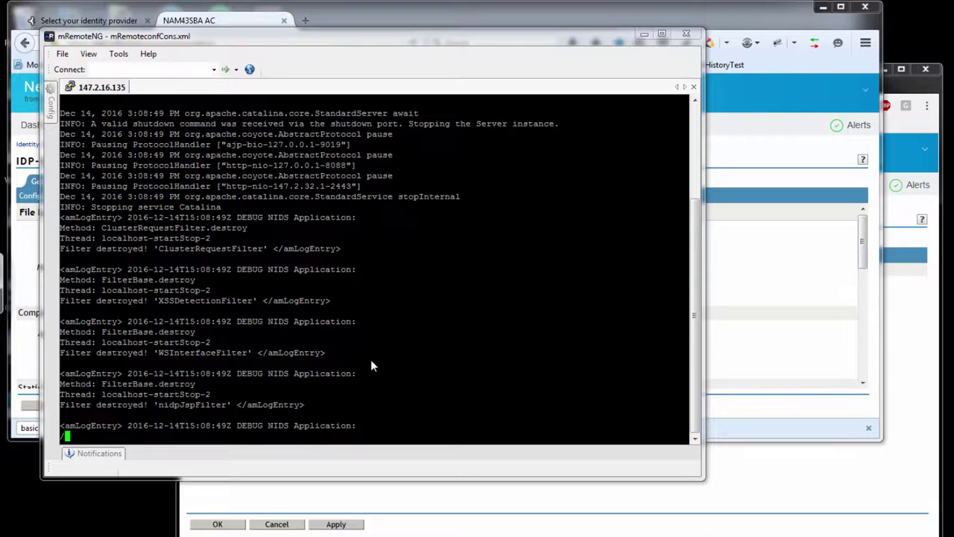
text(Loaded Trus)
key(Return)
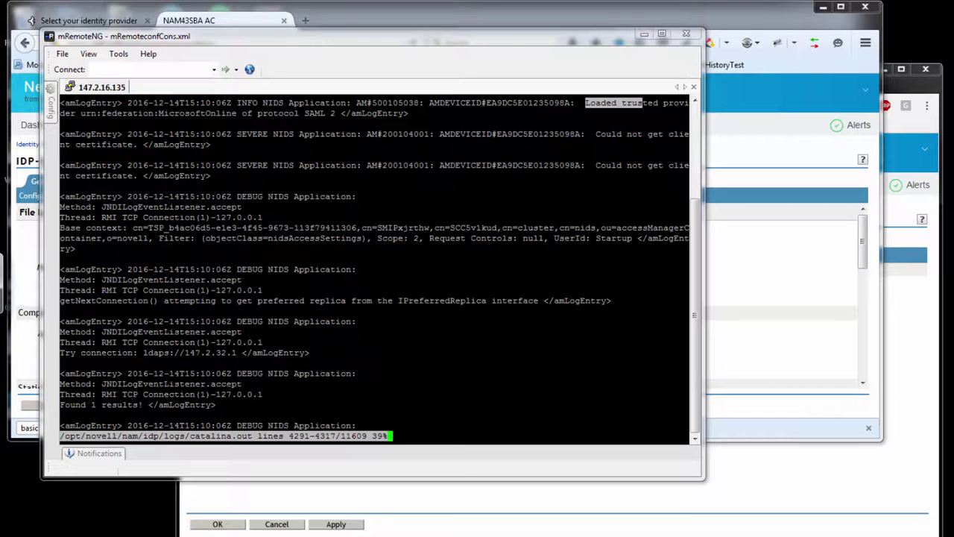
drag(408, 113, 73, 106)
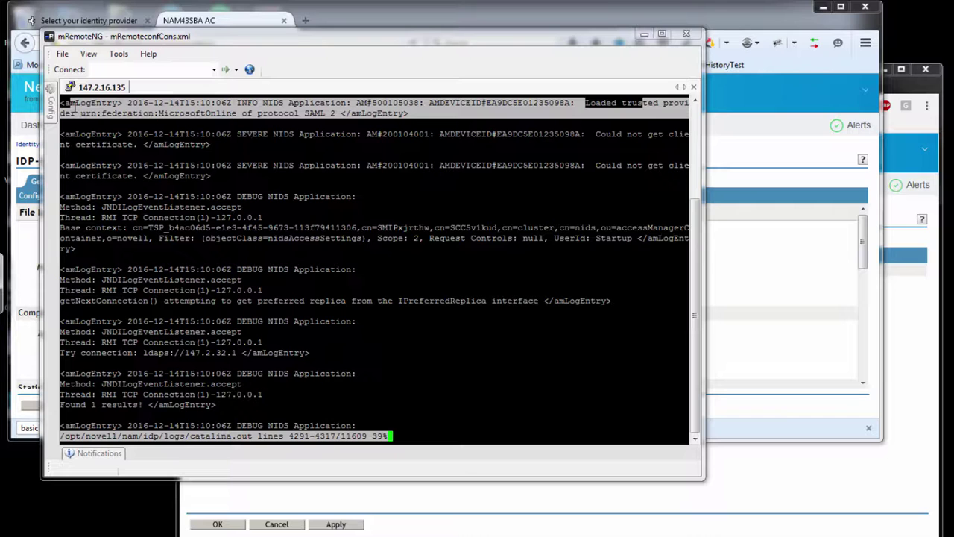
click(716, 486)
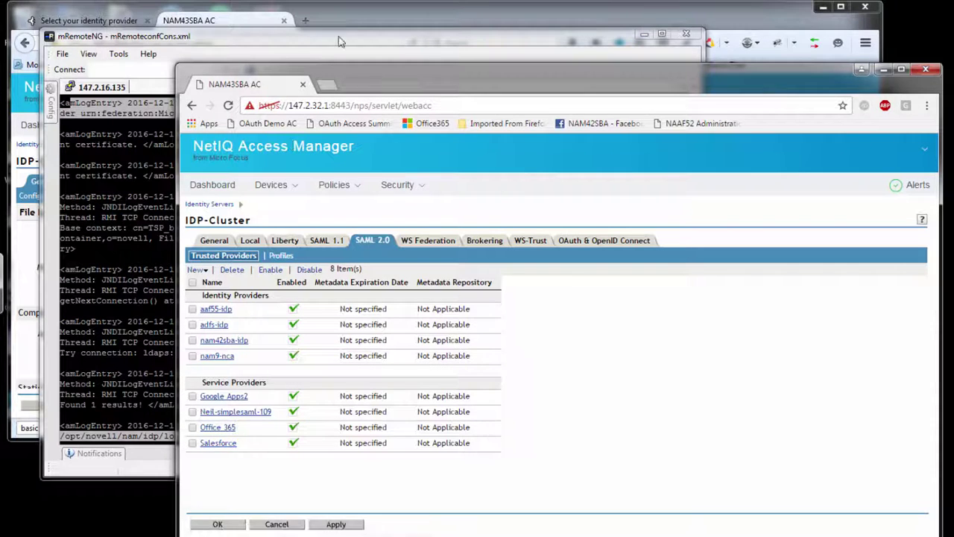
- Launch SAML tracer from Firefox's Tools menu to capture the login
click(357, 14)
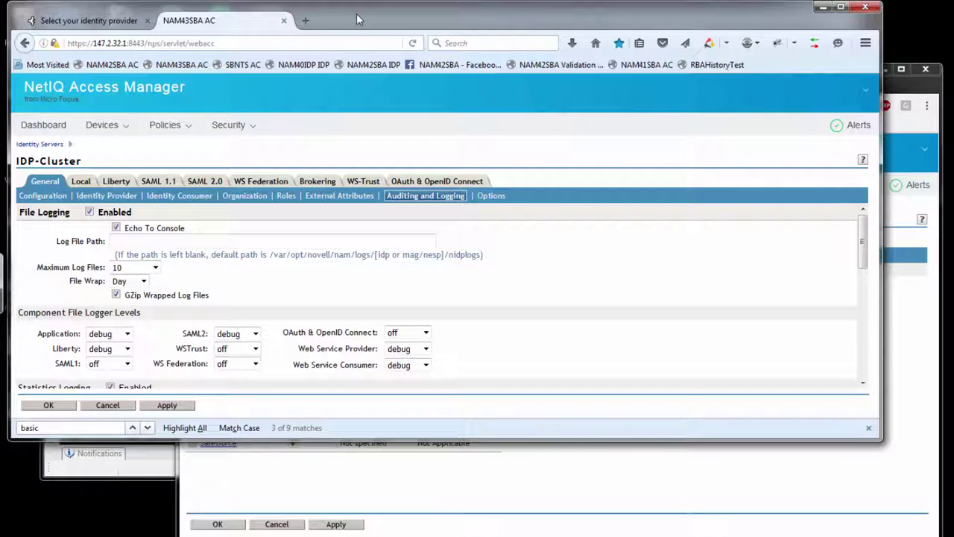
key(alt)
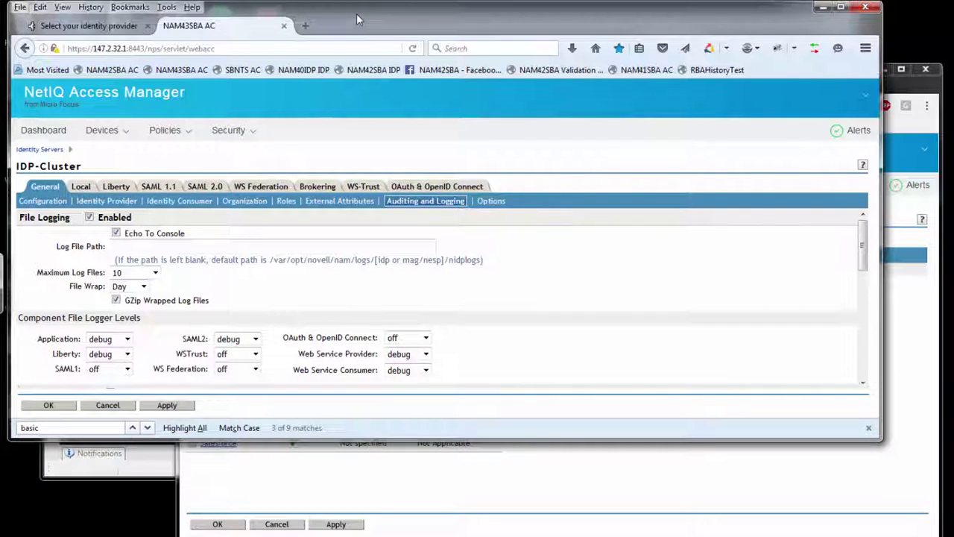
click(164, 8)
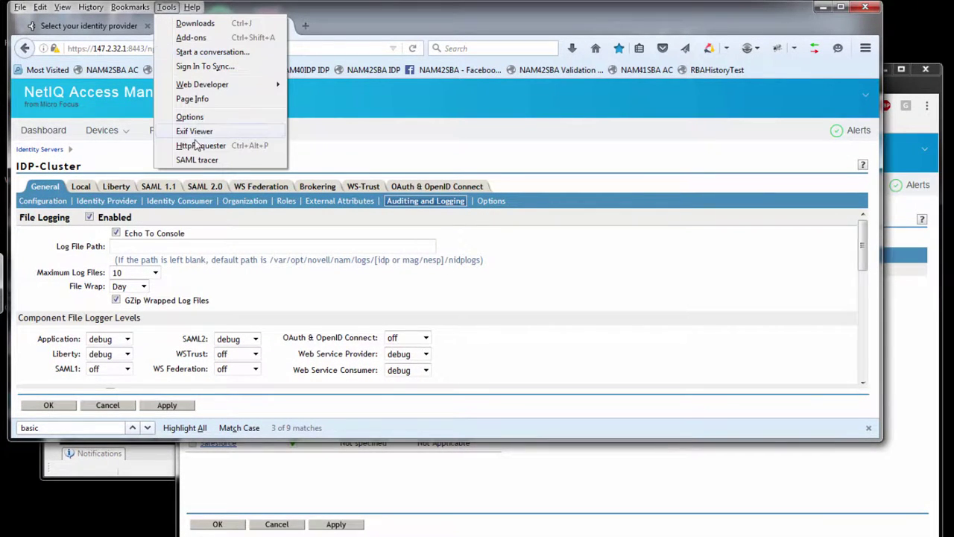
click(191, 159)
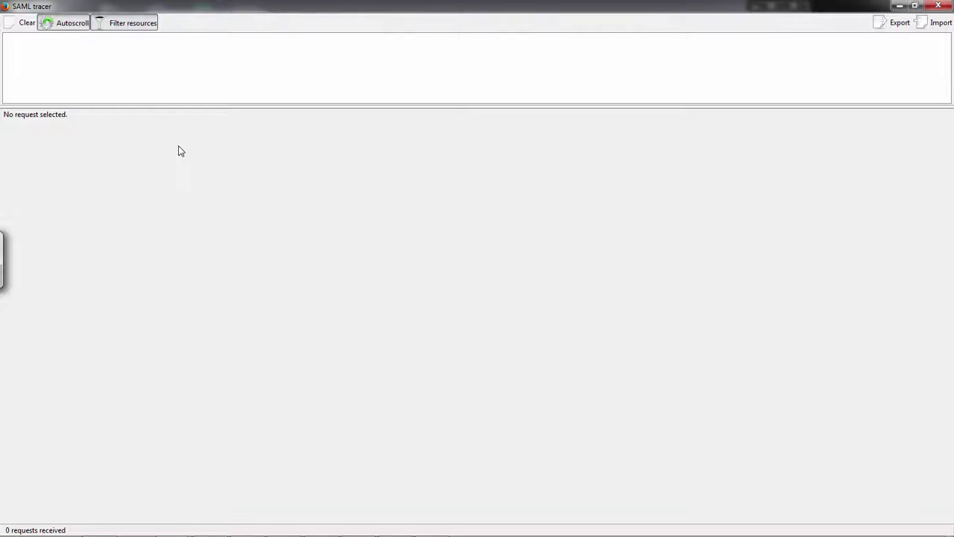
- Submit the NAM 4.3 identity server choice on the IdP discovery page
key(alt+Tab)
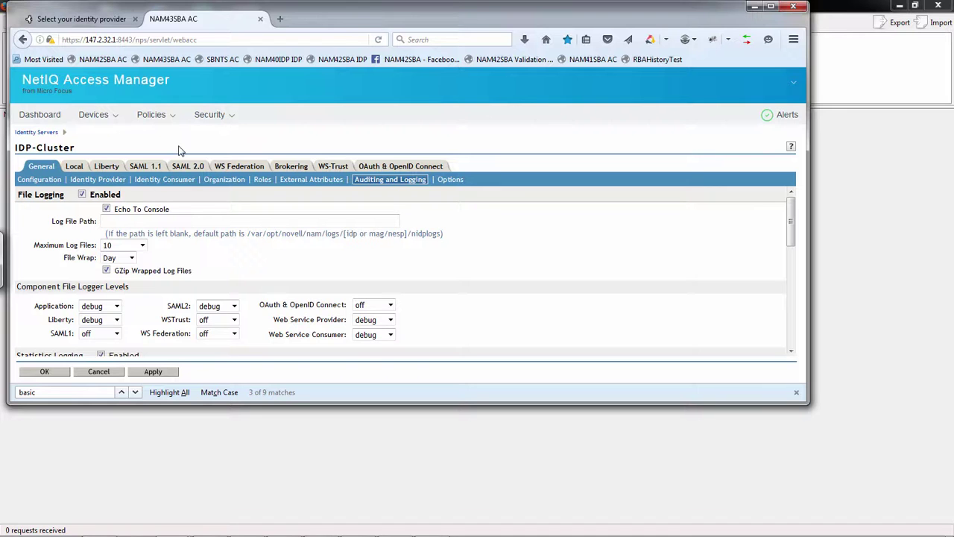
click(107, 19)
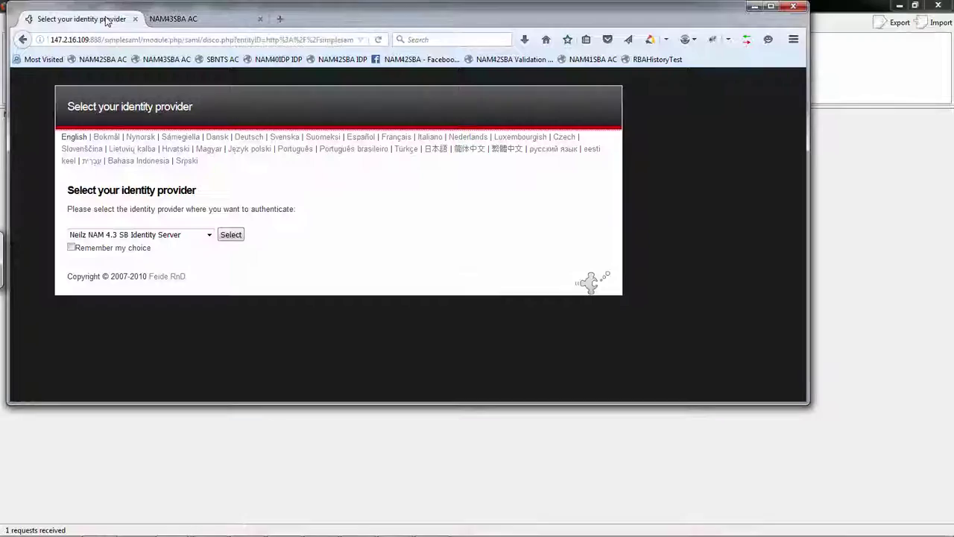
click(231, 235)
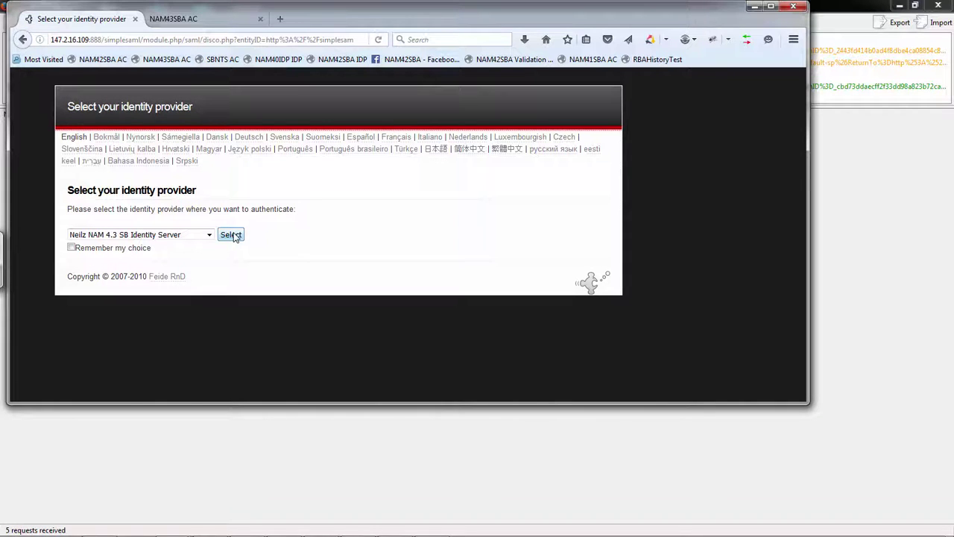
click(231, 235)
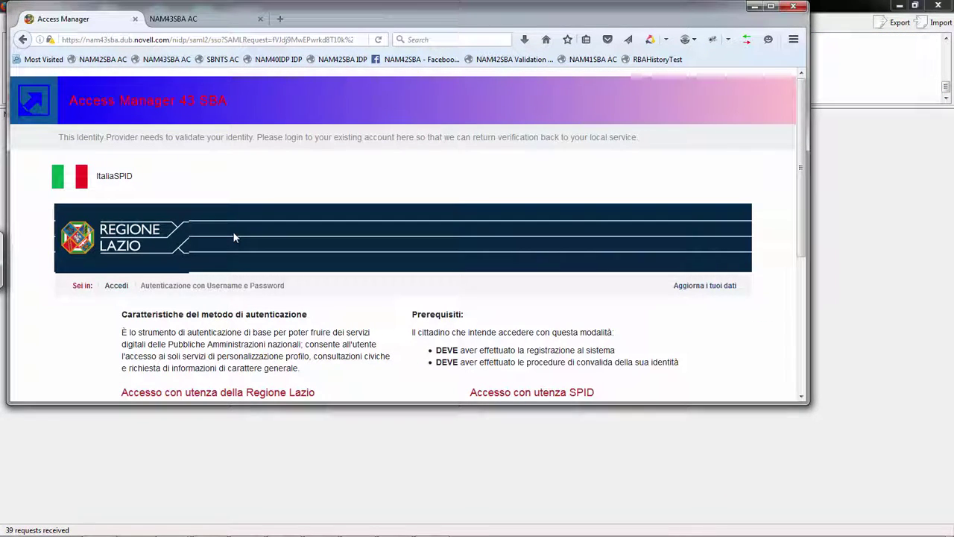
- Show the decoded AuthnRequest to nam43sba from the SAML GET row in SAML tracer
key(alt+Tab)
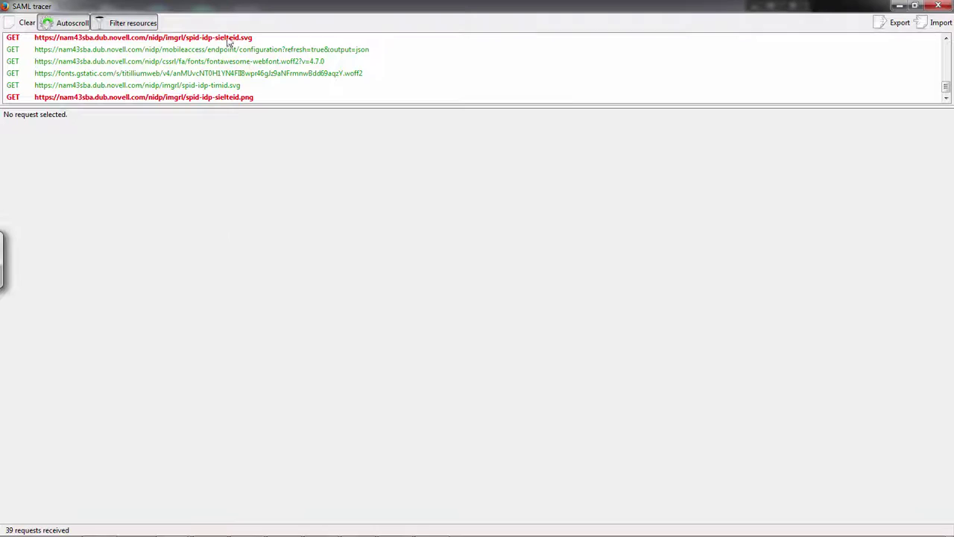
drag(946, 87, 946, 59)
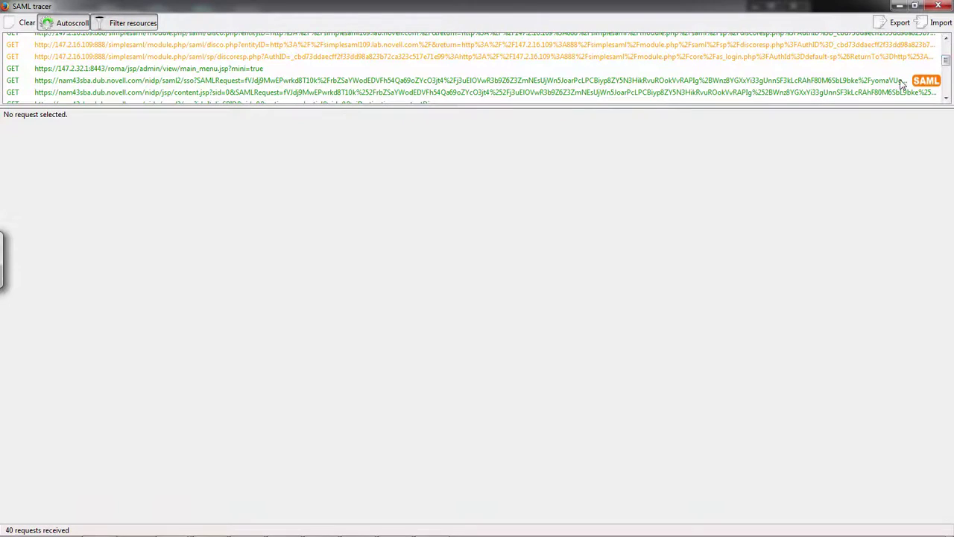
click(900, 82)
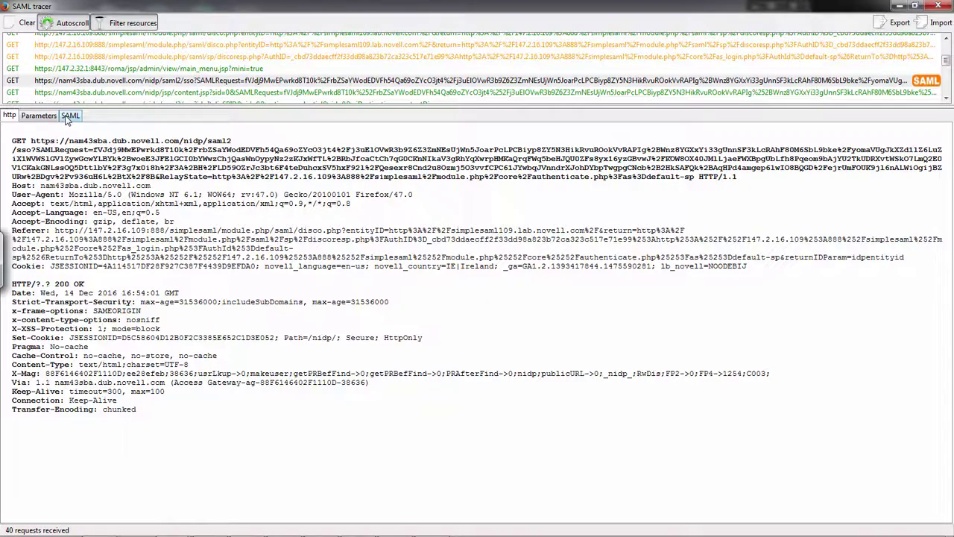
click(68, 117)
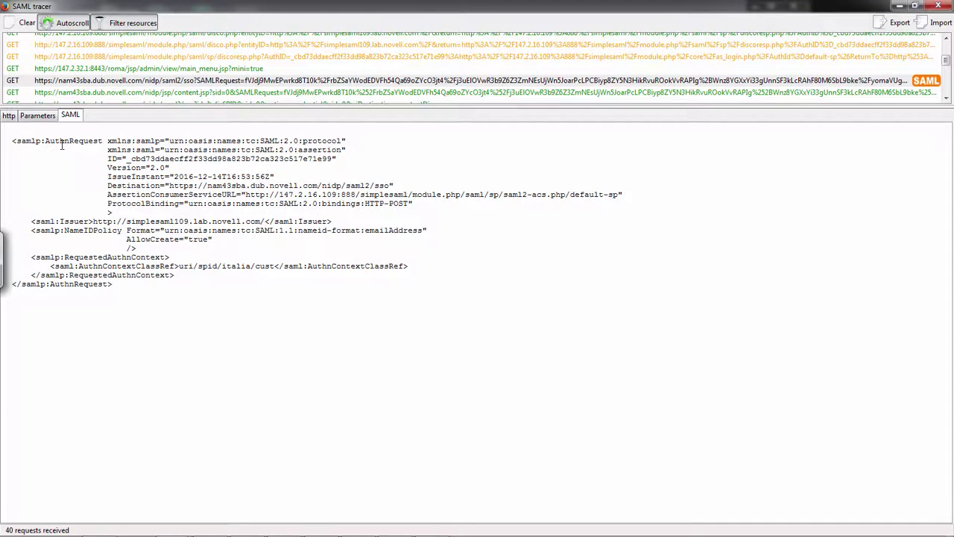
- Log in on the IDP page with the test user's username and password, continuing past the insecure-connection warning
key(alt+Tab)
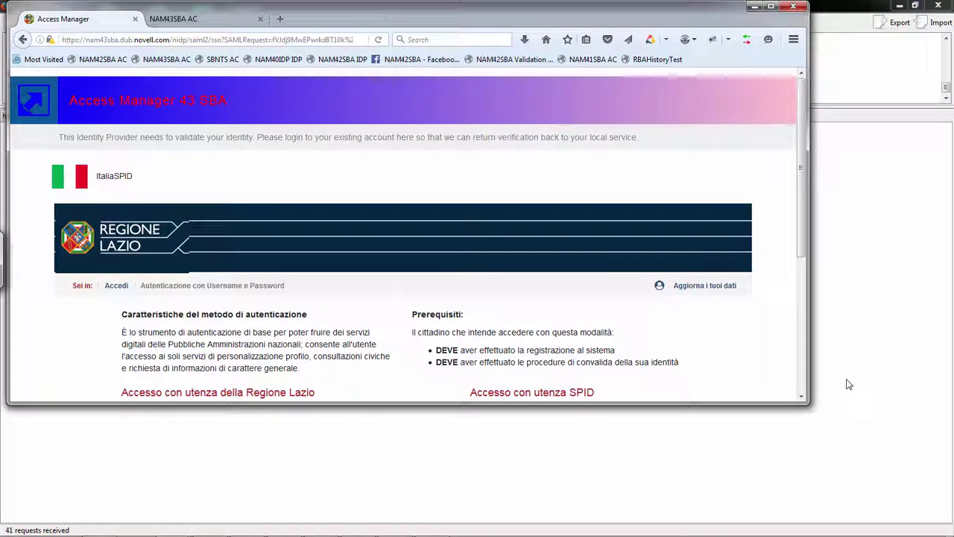
scroll(357, 231, down, 5)
click(307, 211)
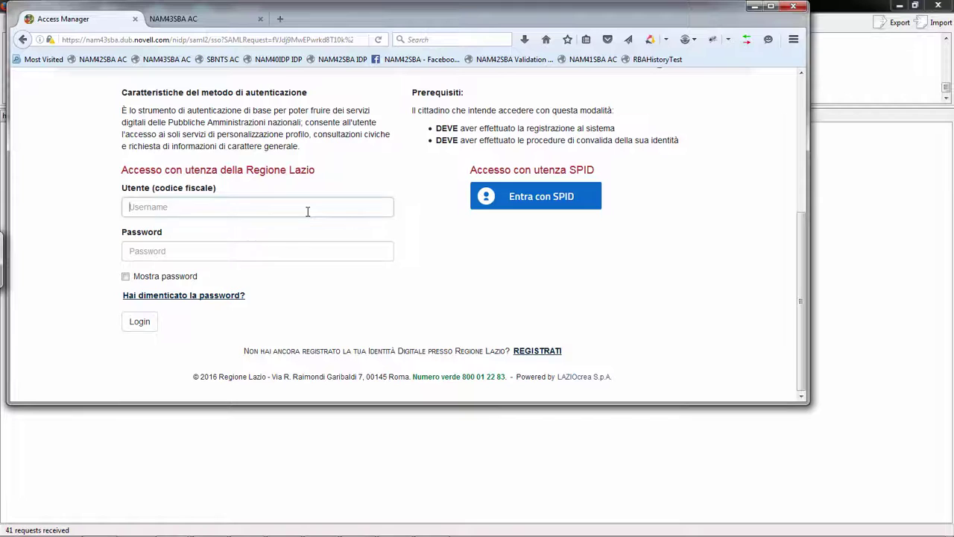
text(ncashell)
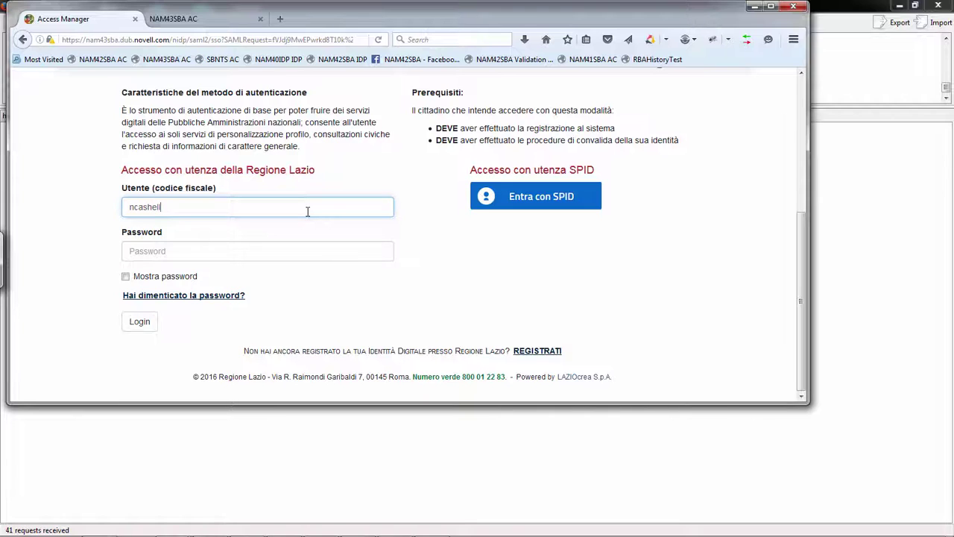
key(Tab)
text(••••)
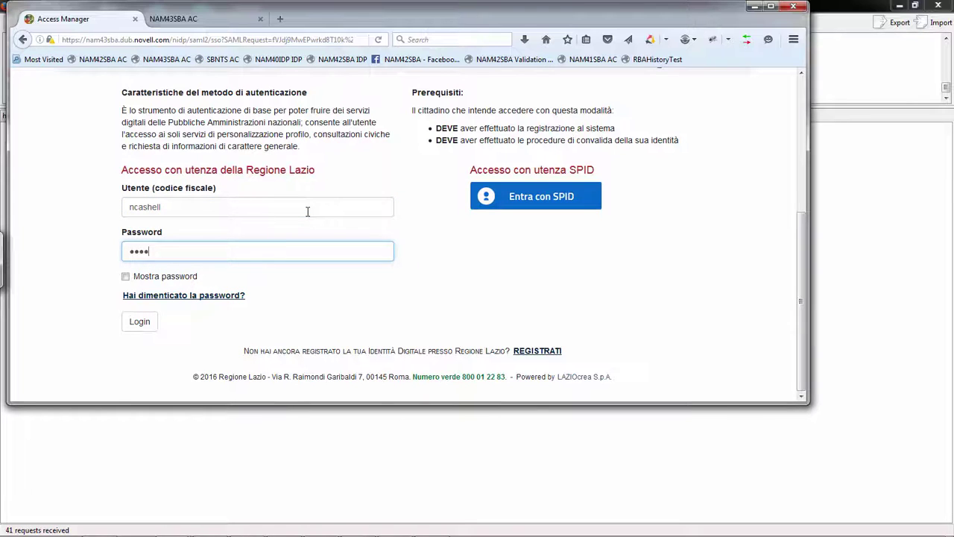
text(••)
click(147, 322)
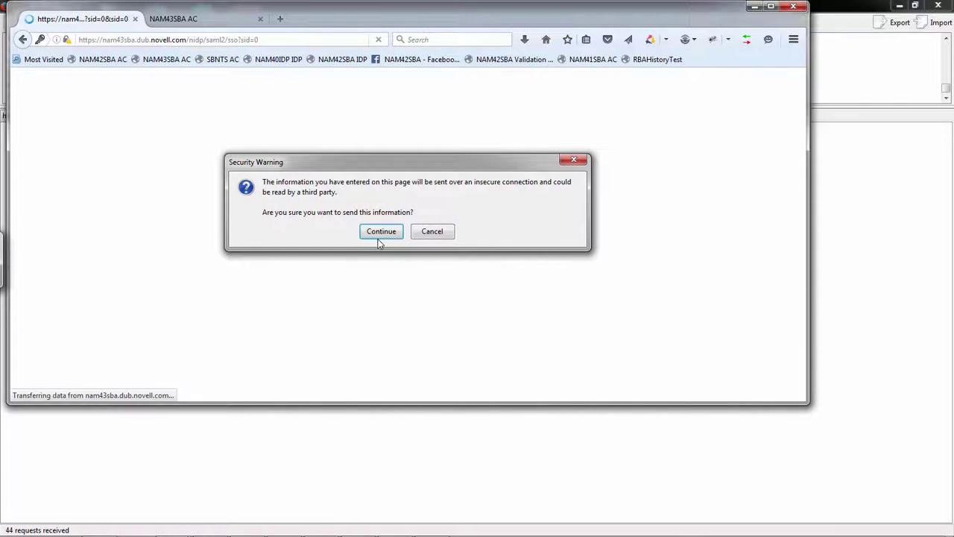
click(380, 232)
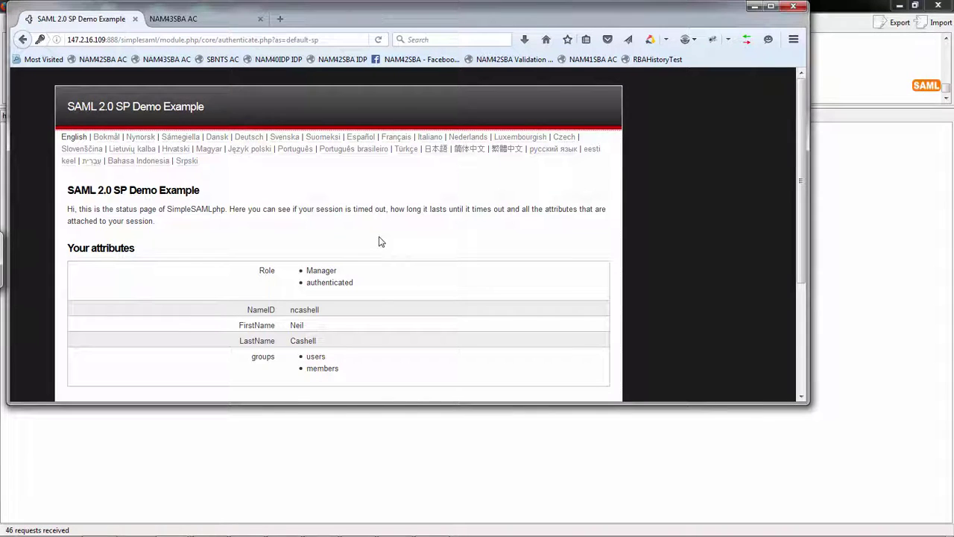
- Show the decoded POST saml2-acs Response and scroll down to its Subject and Role attributes
key(alt+Tab)
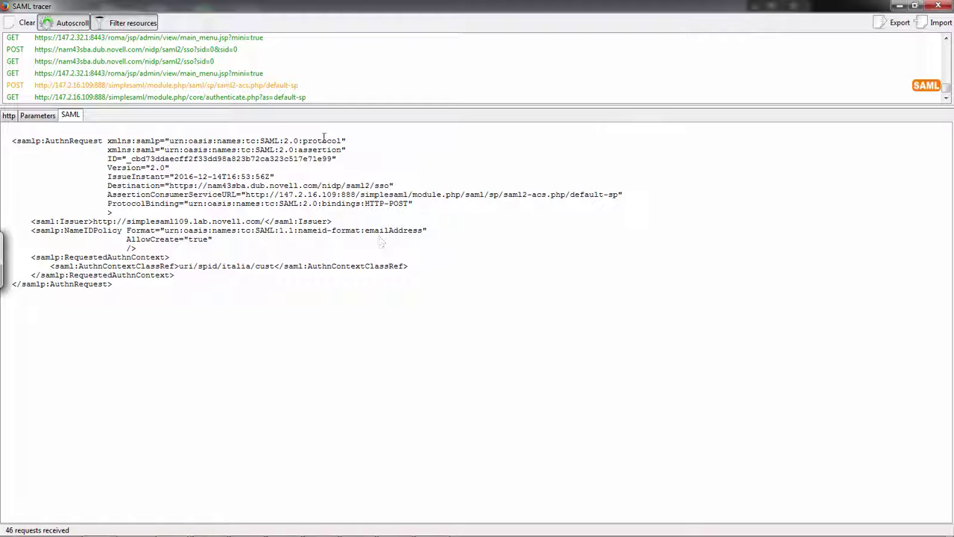
click(260, 86)
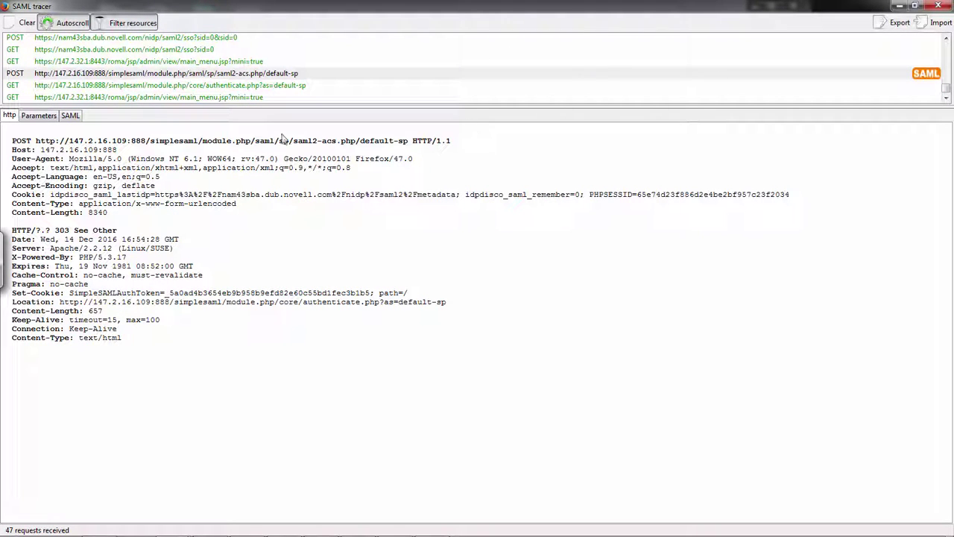
click(70, 117)
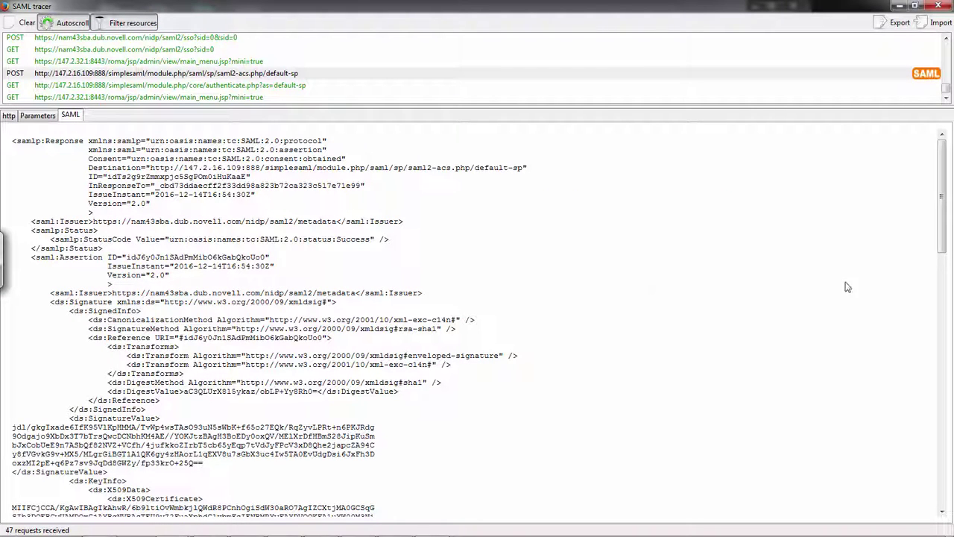
scroll(941, 247, down, 1)
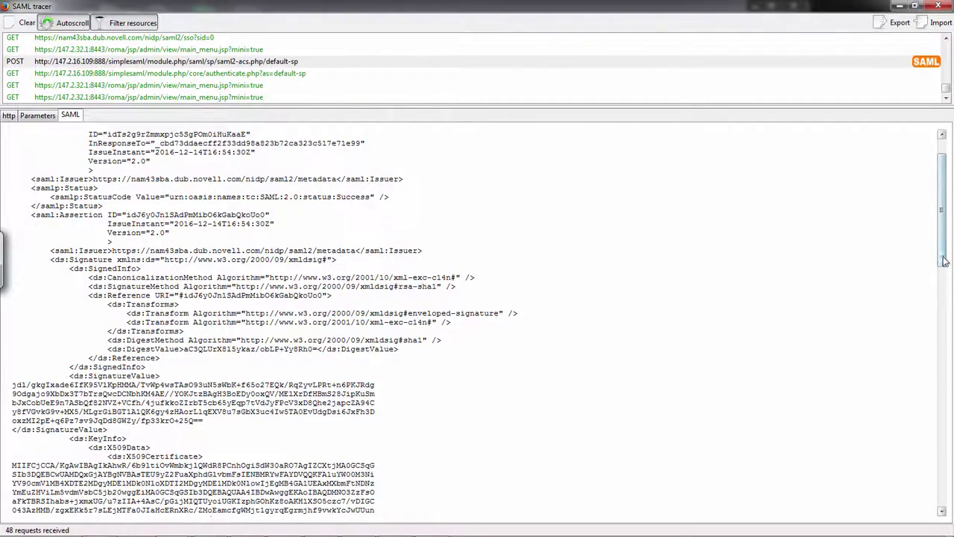
drag(945, 261, 950, 445)
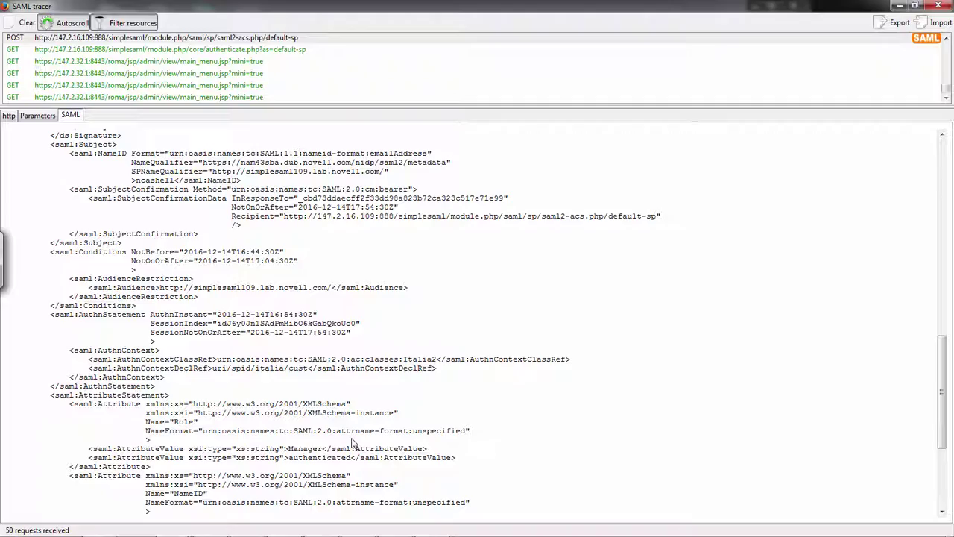
key(alt+Tab)
- Search backward from the end of catalina.out to the SAML2 Redirect AuthnRequest for uri/spid/italia/cust
key(alt+Tab)
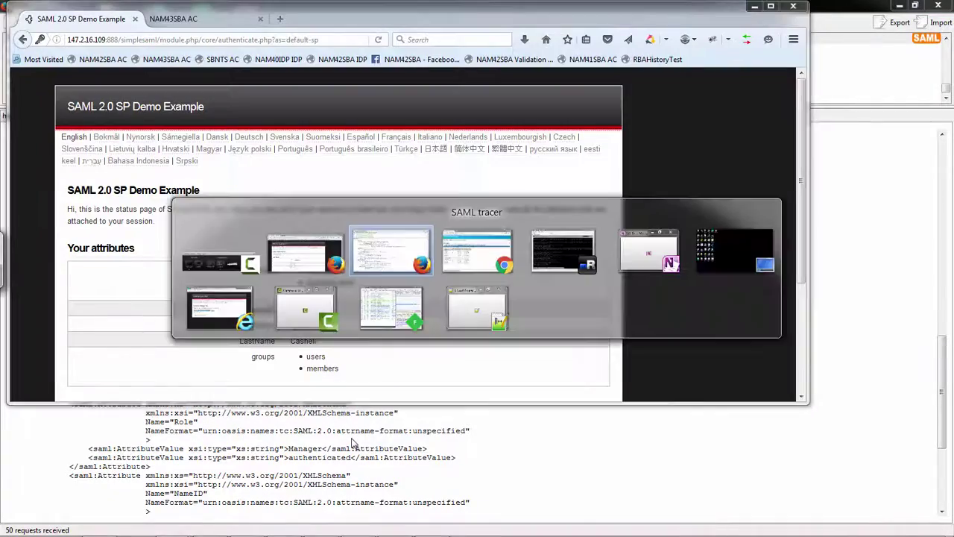
key(alt+Tab)
key(alt+Tab)
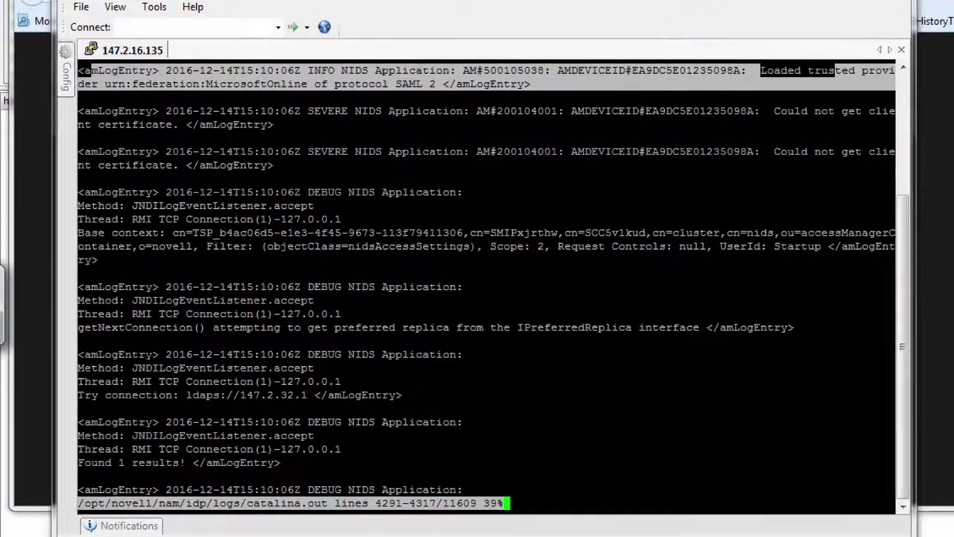
key(shift+g)
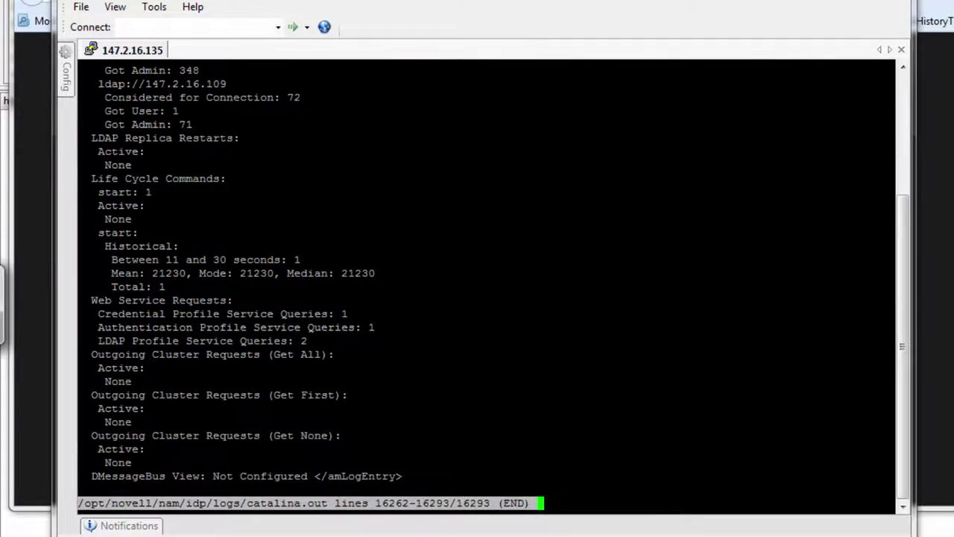
text(/authNode)
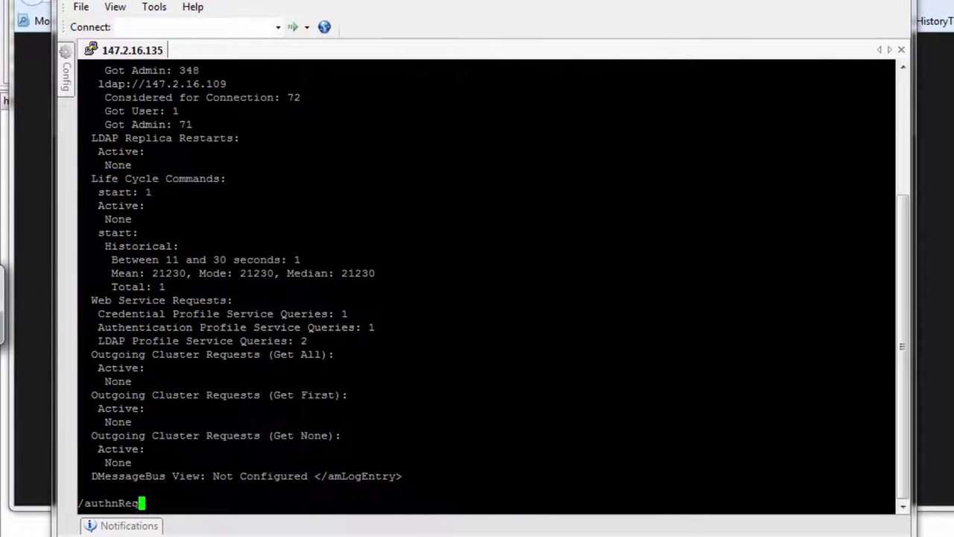
key(Return)
key(Return)
key(N)
key(N)
key(N)
key(N)
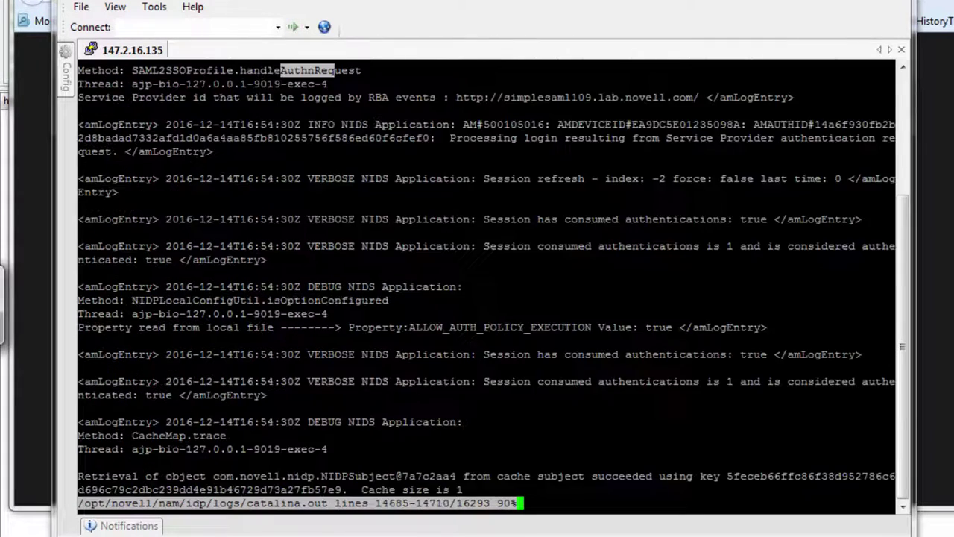
key(N)
key(N)
key(N)
key(N)
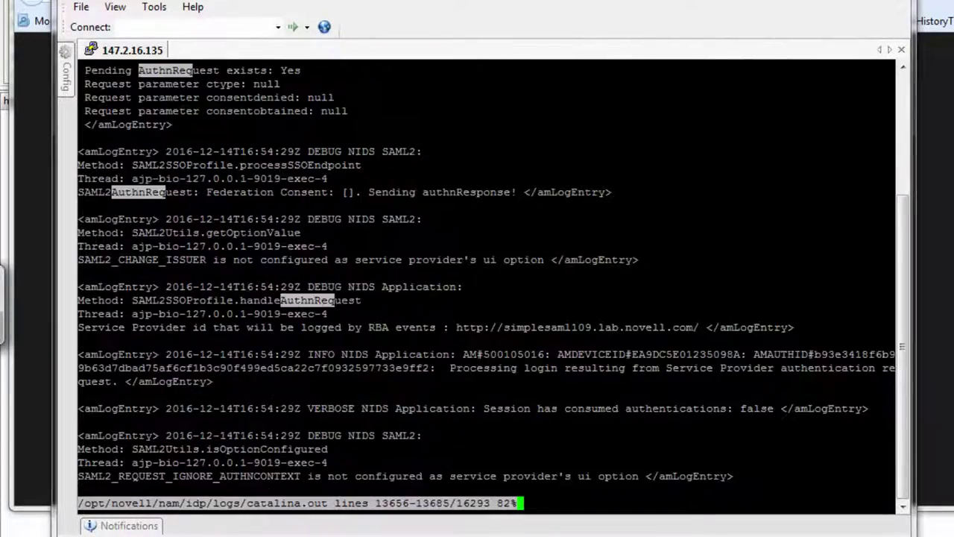
key(N)
key(N)
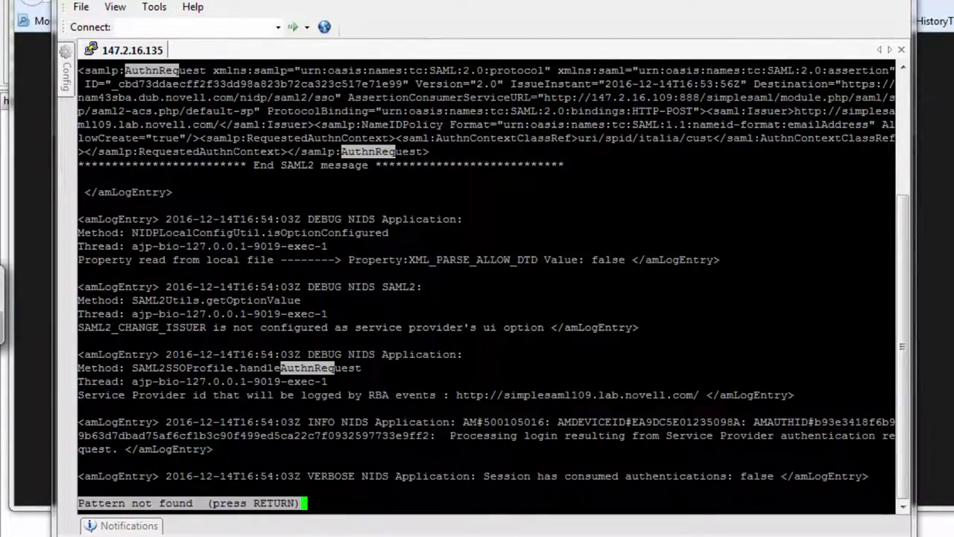
scroll(487, 287, up, 2)
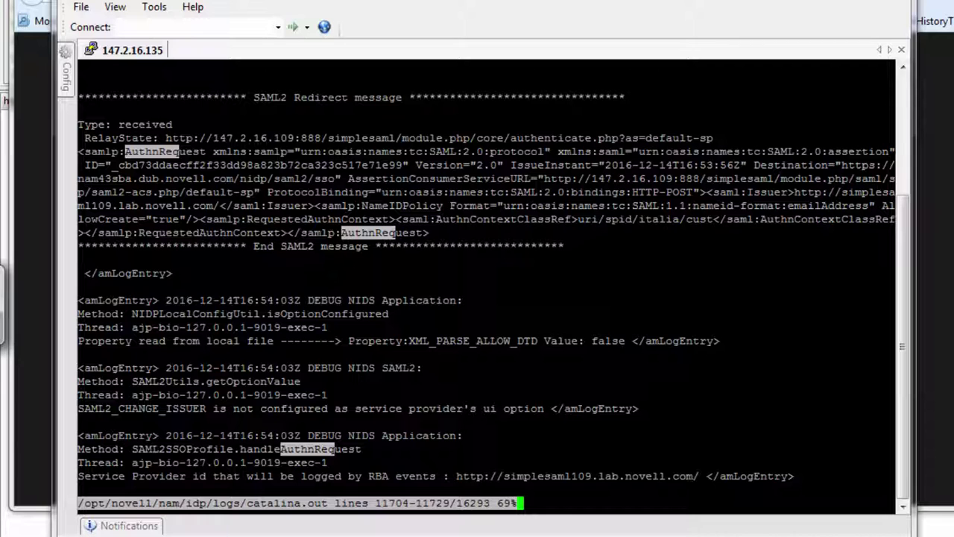
scroll(489, 497, up, 2)
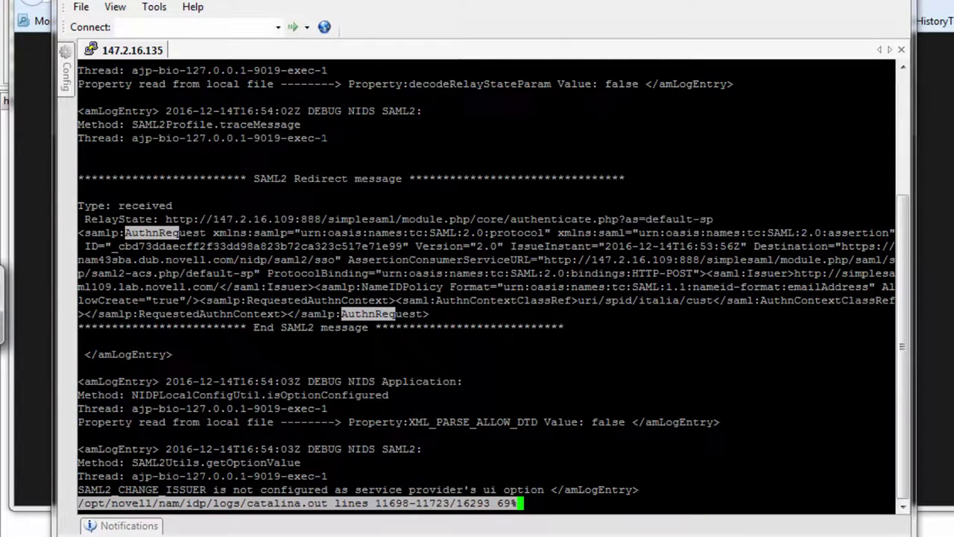
- Follow the -exec-1 thread's log entries through to the ItaliaSPID contract execution
triple_click(282, 138)
text(/)
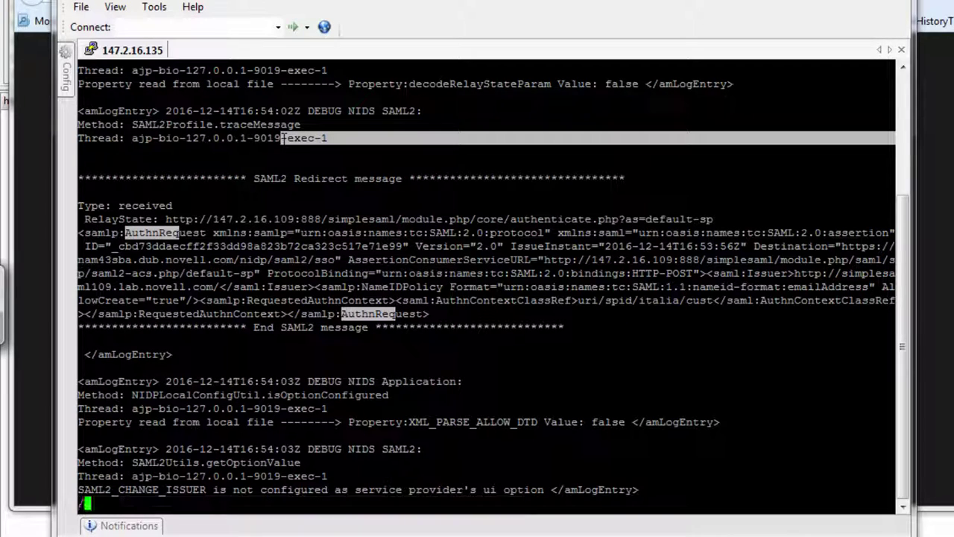
text(-exec-1)
key(Return)
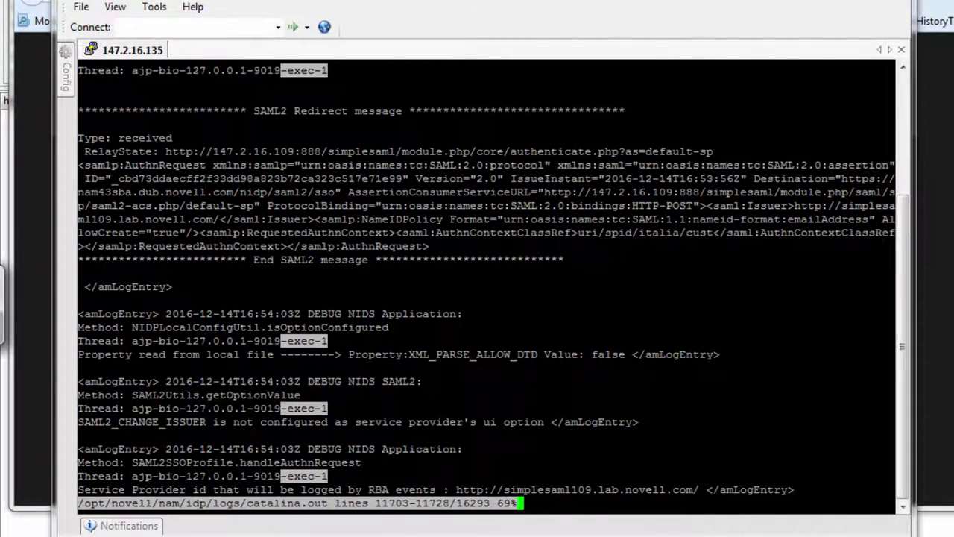
key(n)
key(n)
key(n)
key(n)
key(n)
key(n)
key(n)
key(n)
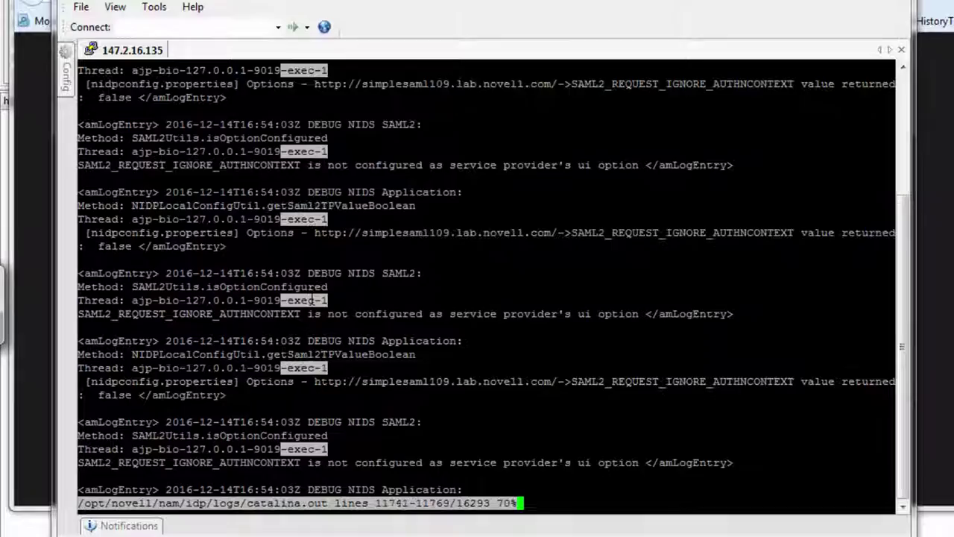
key(n)
key(n)
key(n)
key(n)
key(n)
key(n)
key(n)
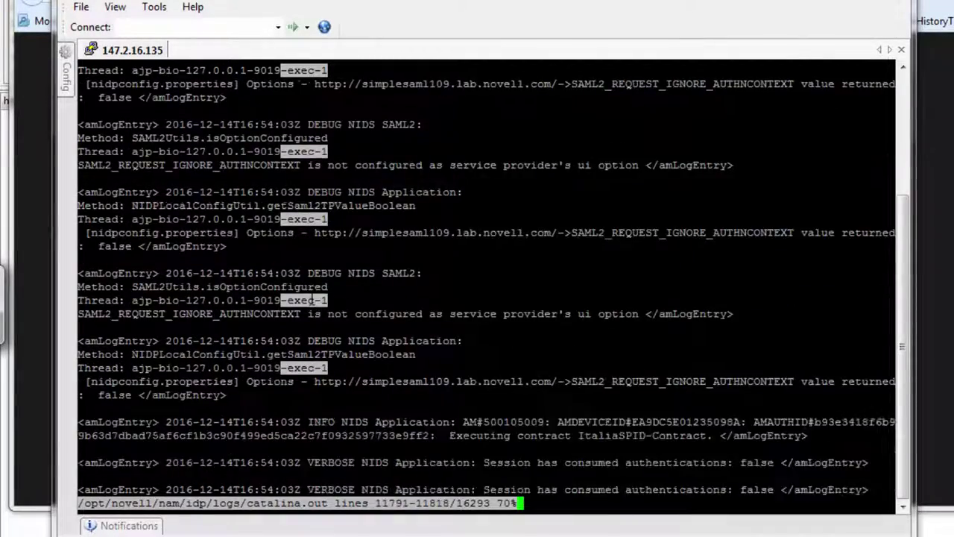
key(n)
key(n)
key(n)
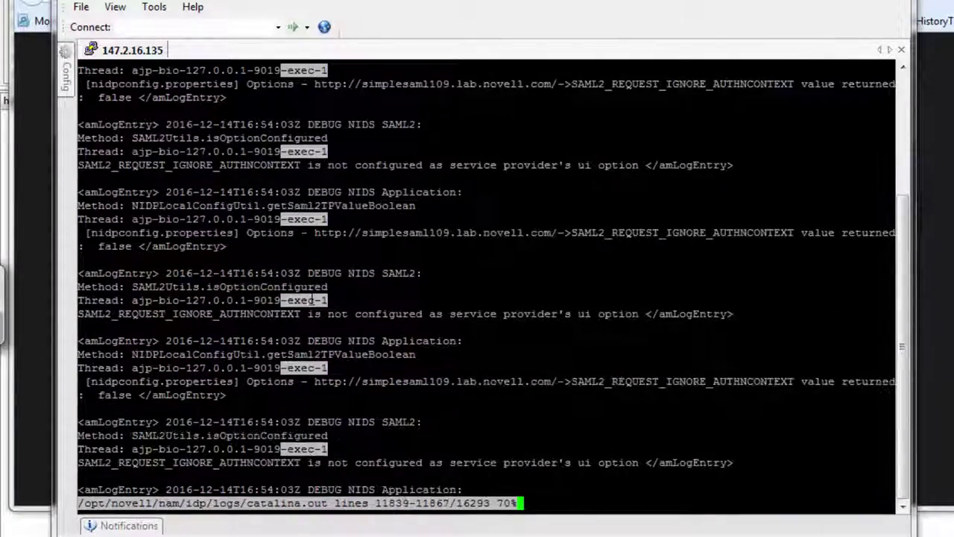
key(n)
key(n)
key(n)
key(n)
key(n)
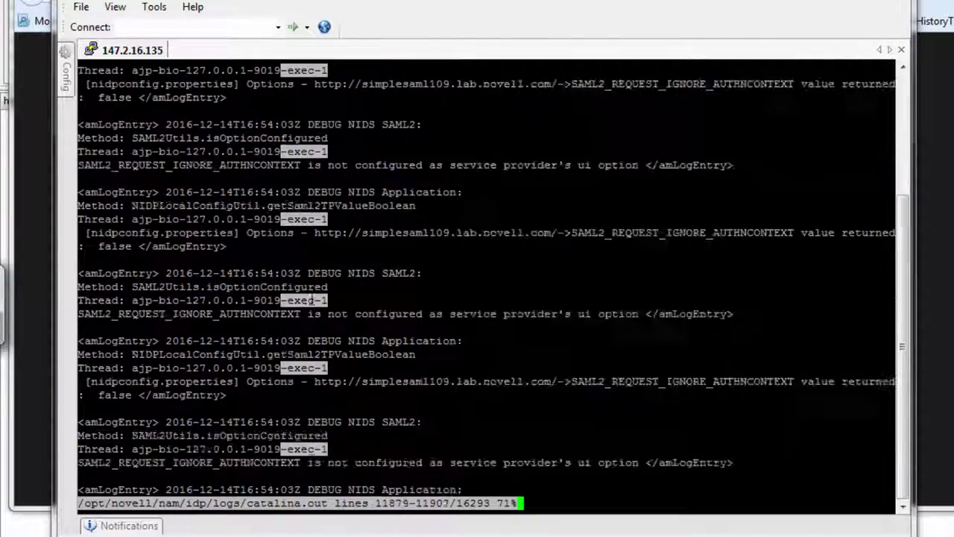
key(n)
key(n)
key(n)
key(n)
key(n)
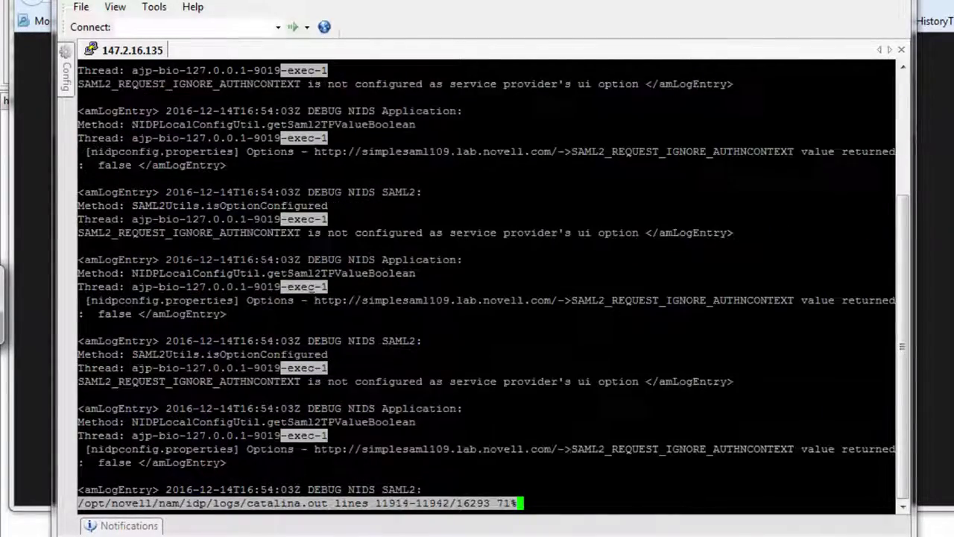
key(n)
key(n)
key(n)
key(n)
key(n)
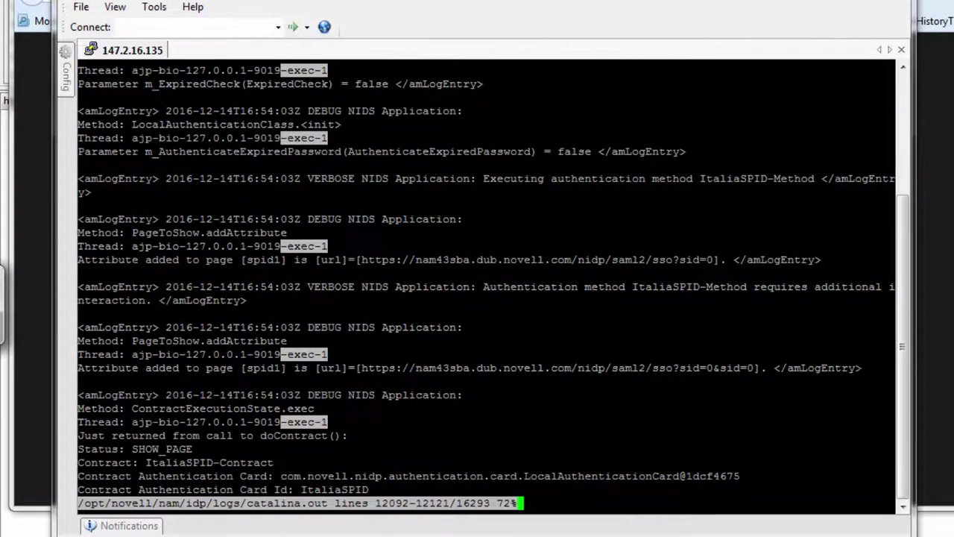
key(shift+n)
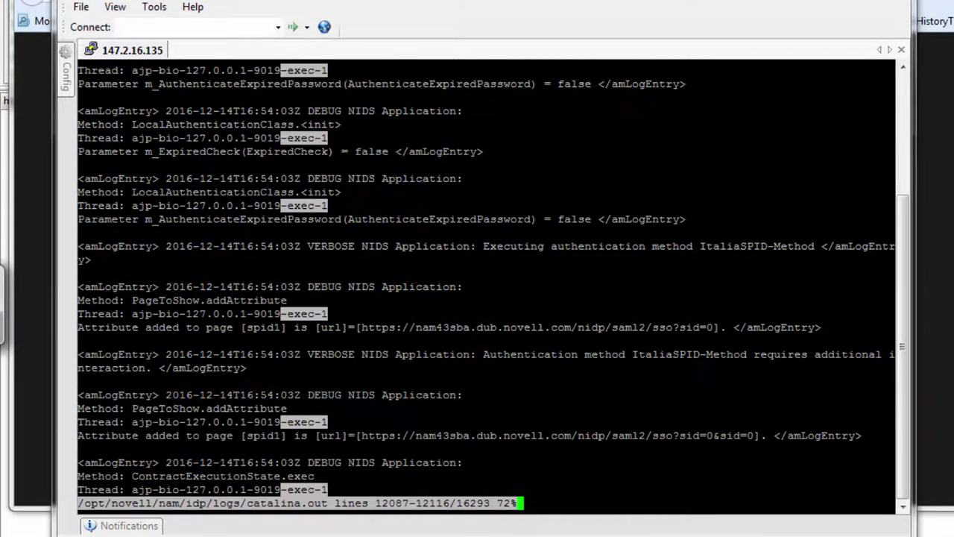
key(shift+n)
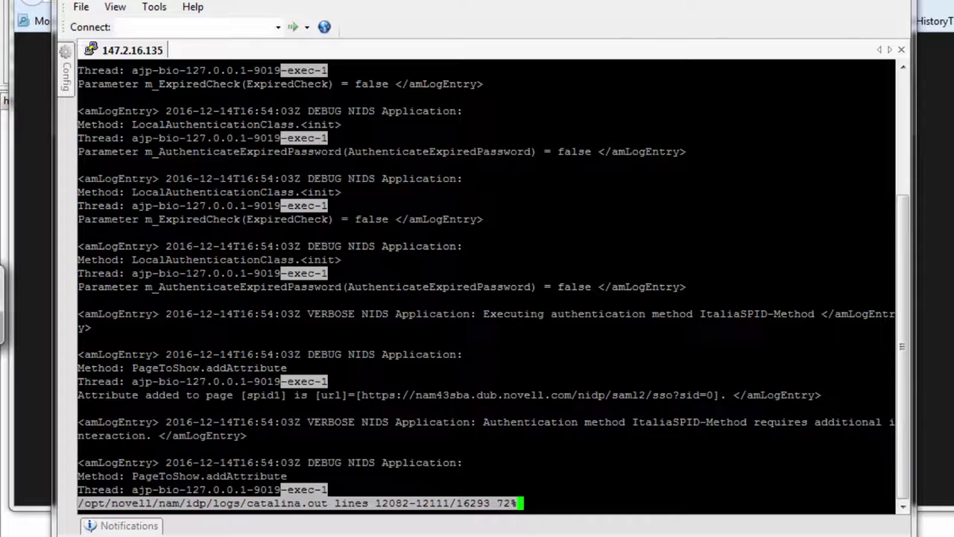
- Mark the ItaliaSPID-Method authentication method, scroll to the /jsp/main.jsp forward, and begin a search
drag(626, 313, 697, 314)
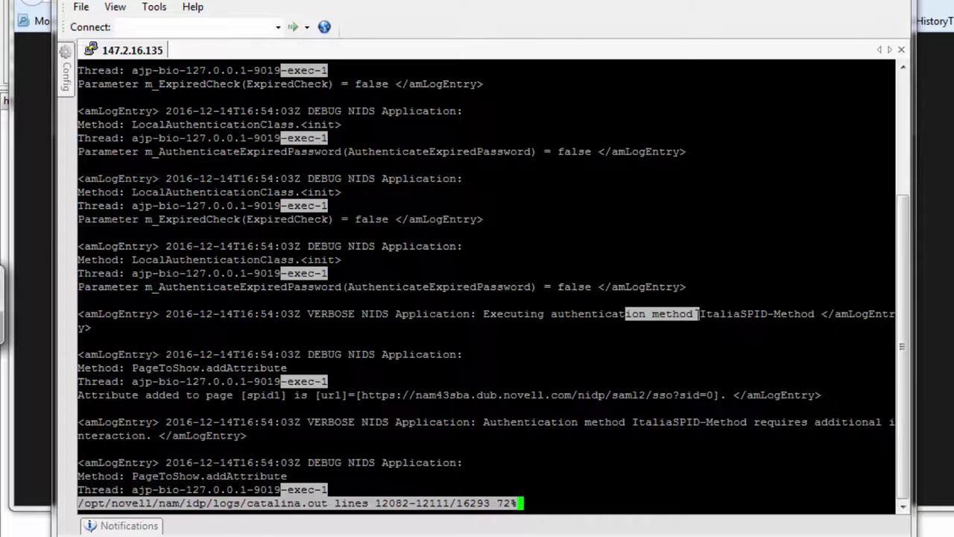
scroll(698, 314, down, 6)
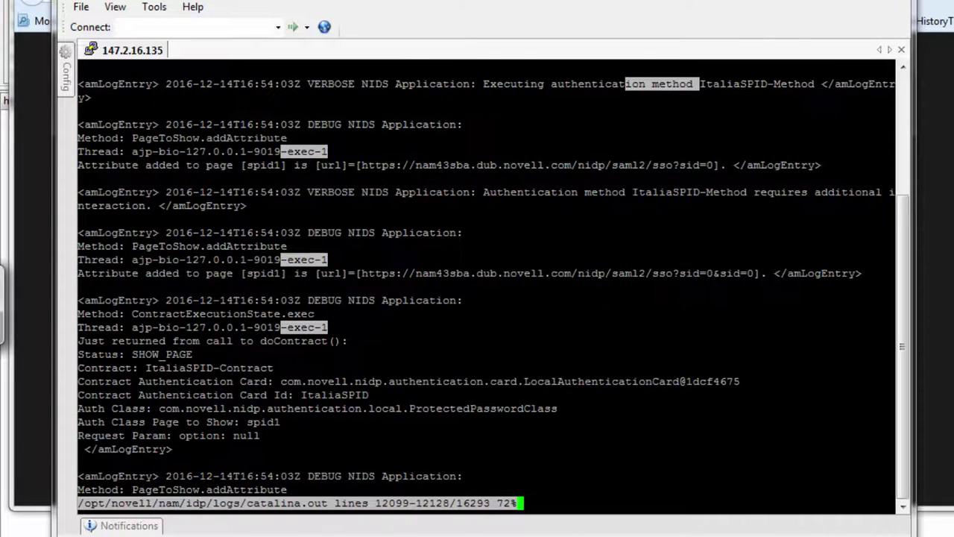
scroll(486, 284, down, 5)
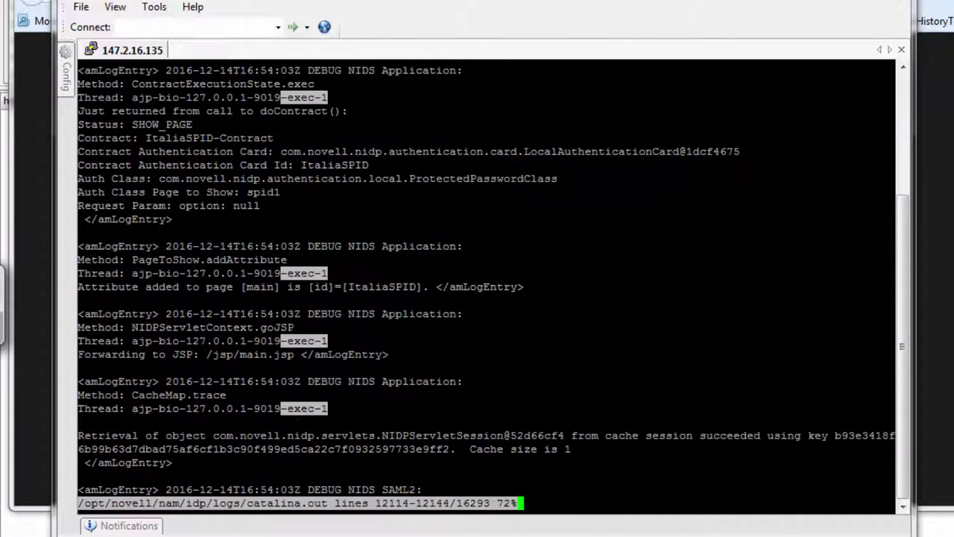
key(slash)
- Search catalina.out for POST and step through matches to the exec-4 POST to /nidp/saml2/sso
text(POST)
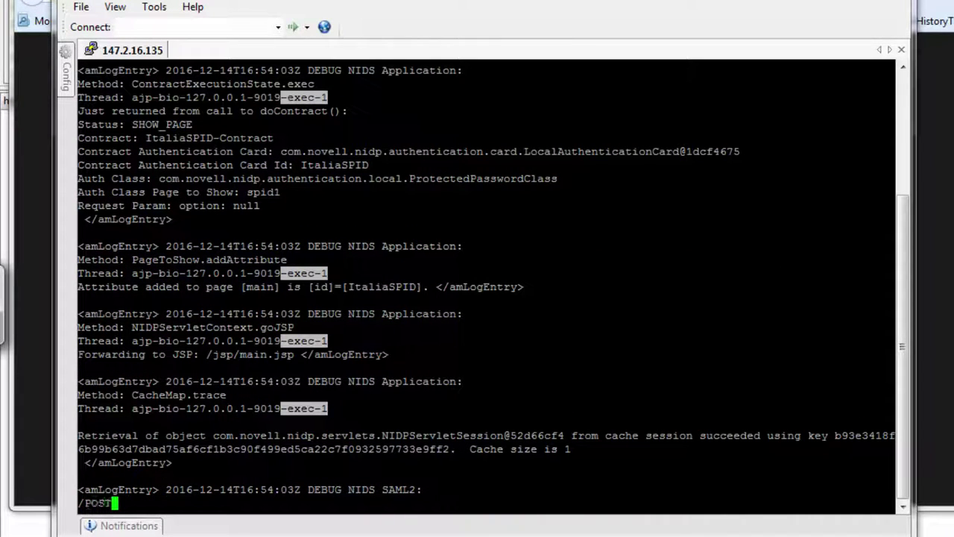
key(Return)
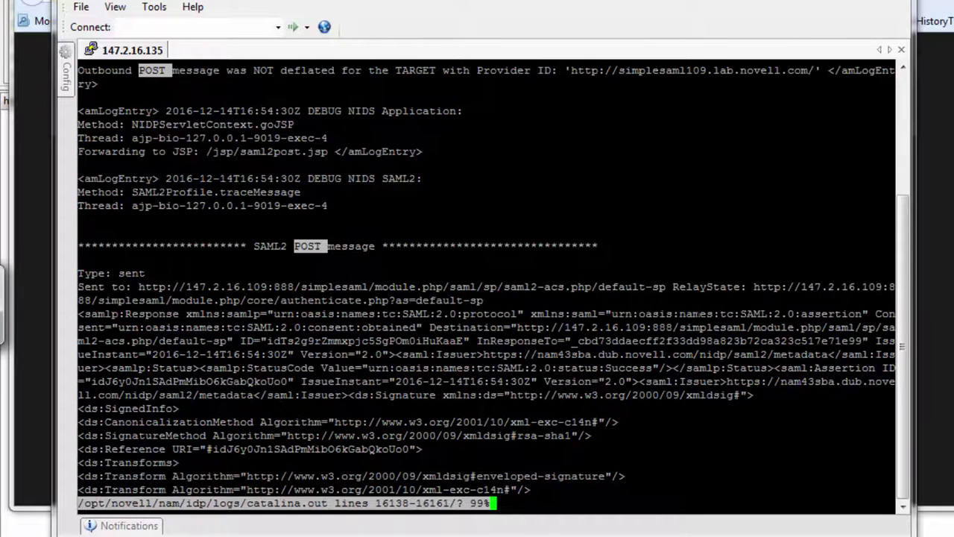
key(N)
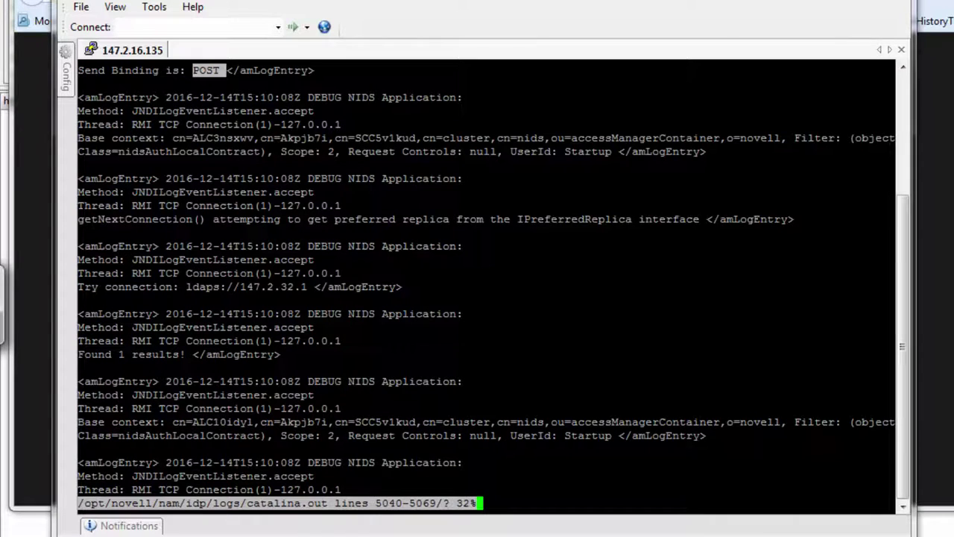
key(N)
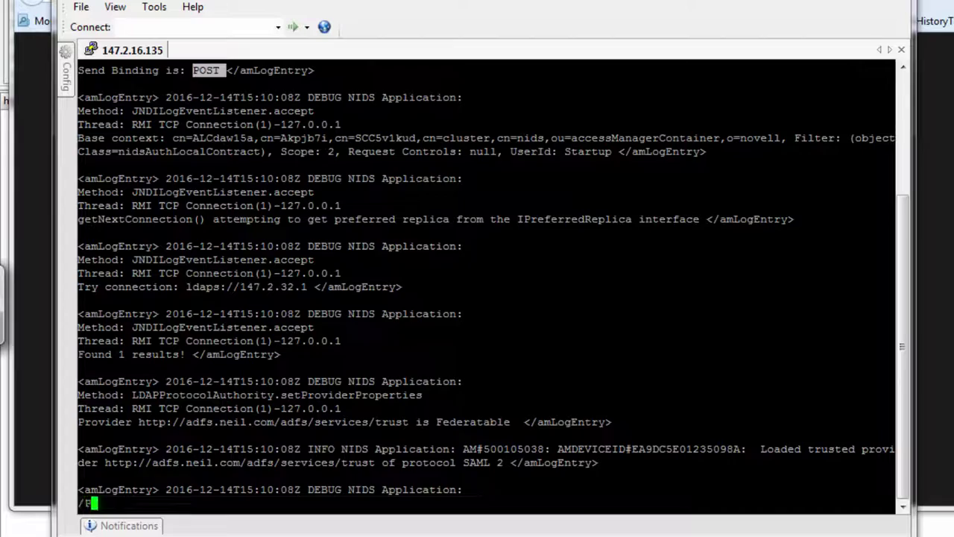
text(OST)
key(Return)
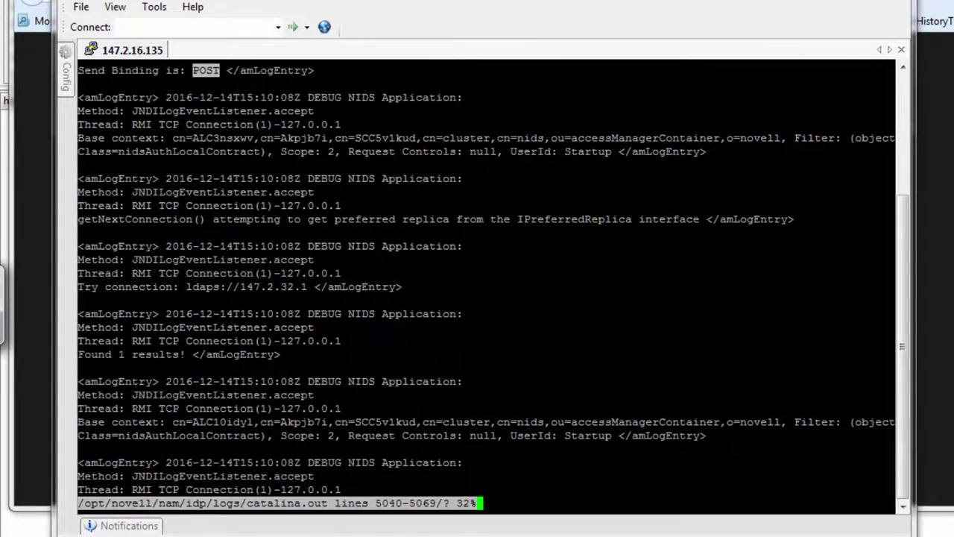
key(n)
key(n)
key(n)
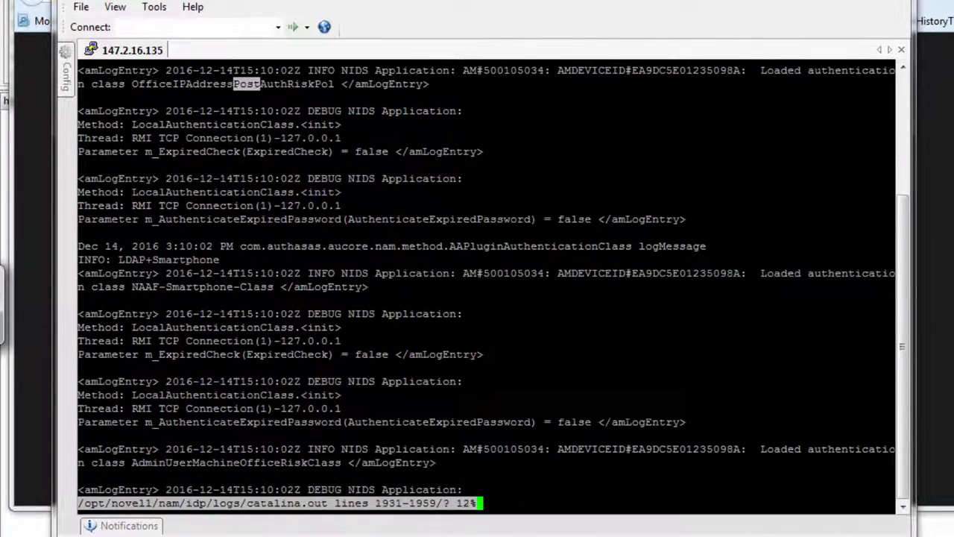
key(n)
key(shift+n)
key(shift+n)
key(shift+n)
key(shift+n)
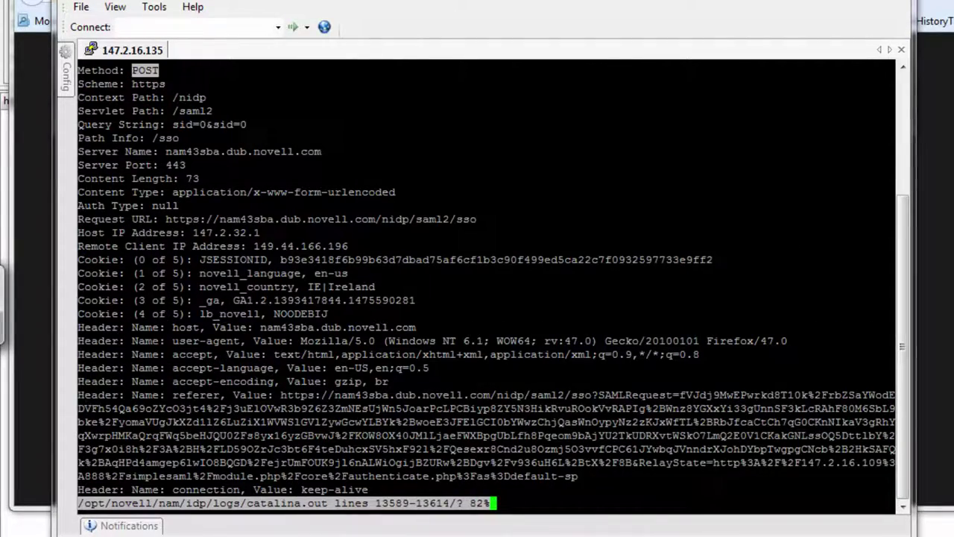
- Scroll past the SSO POST to the ItaliaSPID-Contract and ItaliaSPID-Method execution entries
scroll(485, 284, down, 9)
scroll(485, 283, down, 10)
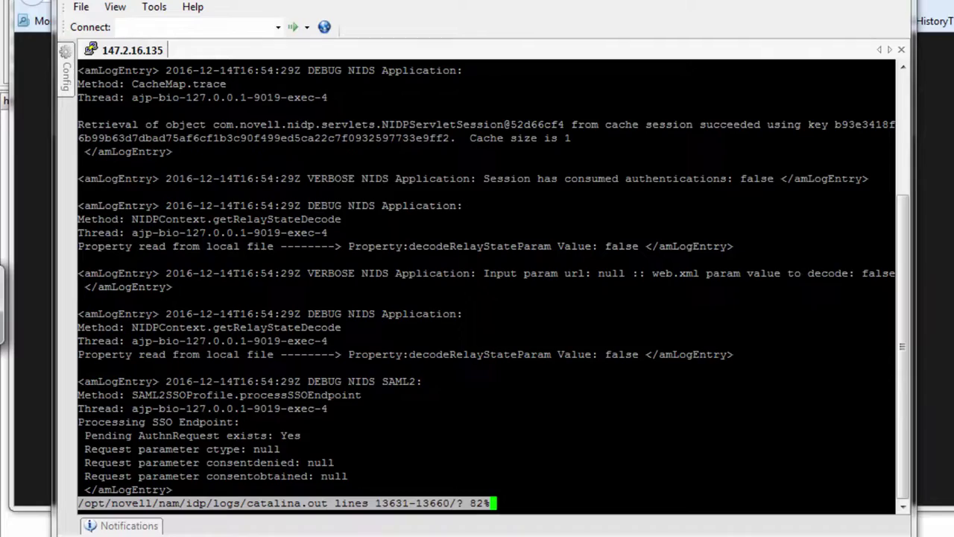
scroll(485, 284, down, 6)
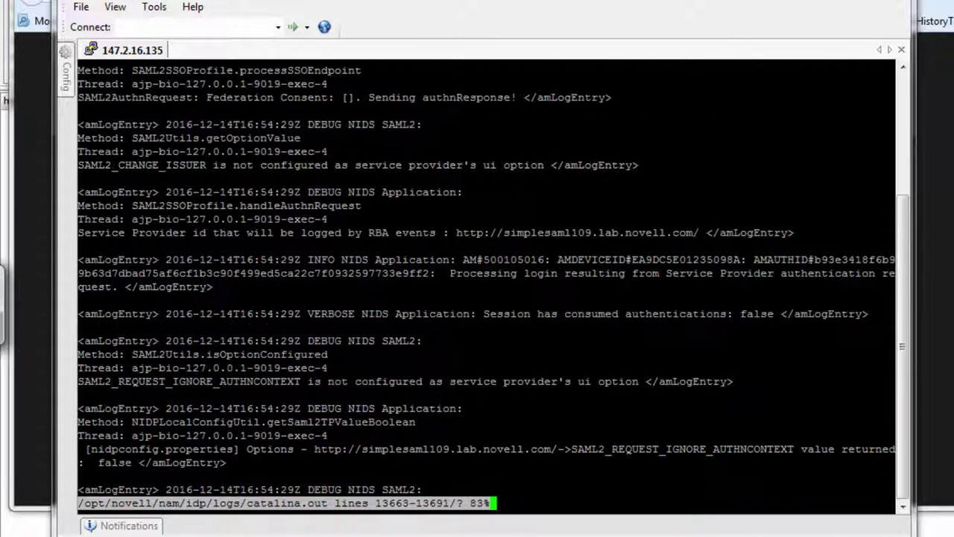
scroll(485, 283, down, 5)
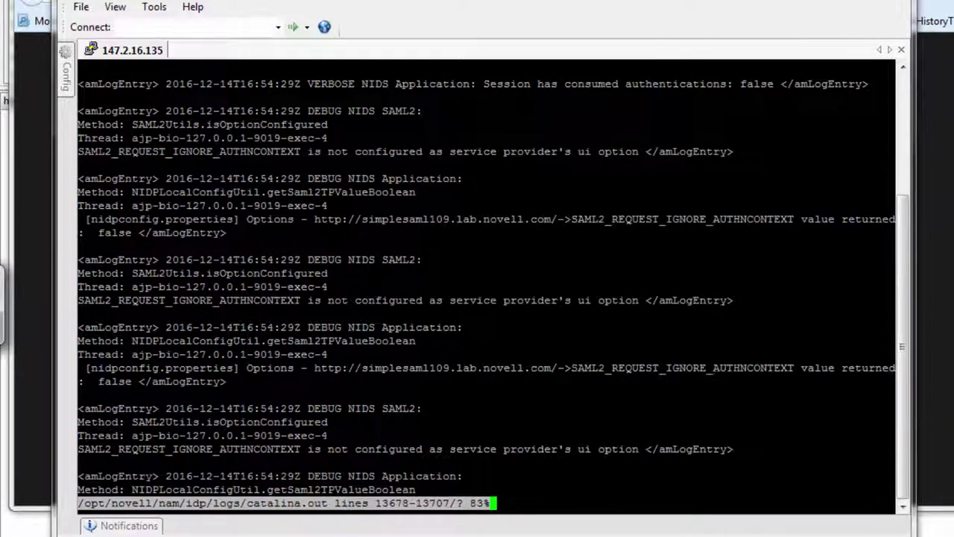
scroll(484, 283, down, 5)
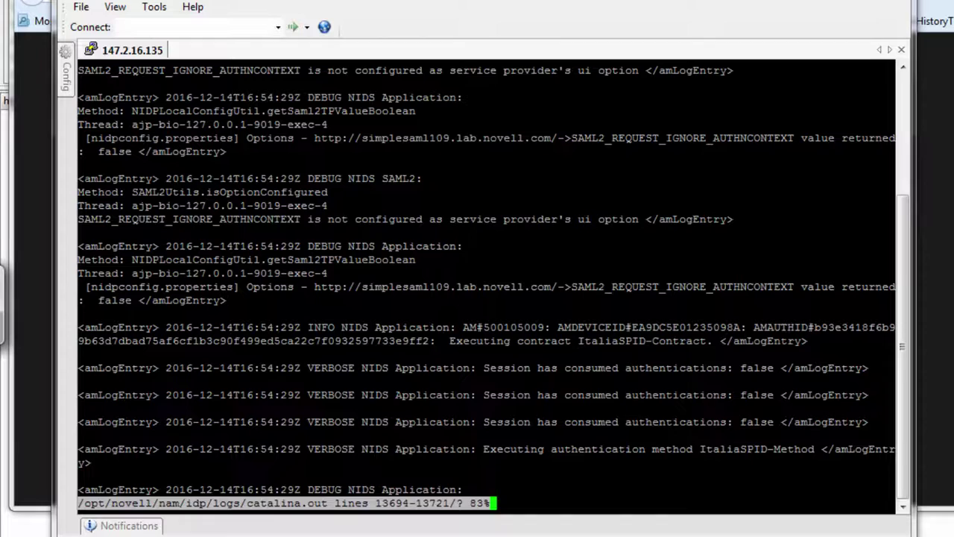
- Search for the user's login id and page forward to the LDAPPrincipal added to the principal cache
text(/ncash)
key(Return)
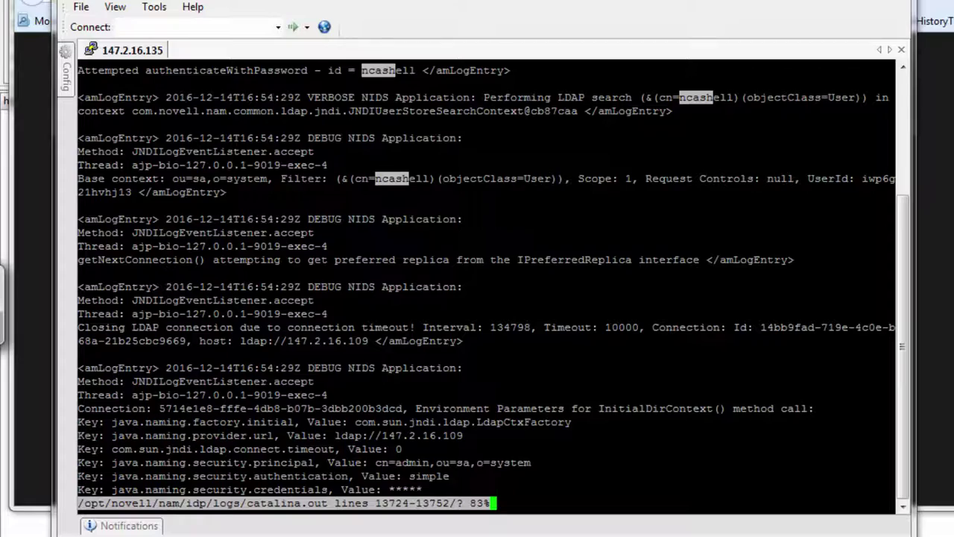
key(space)
key(space)
key(space)
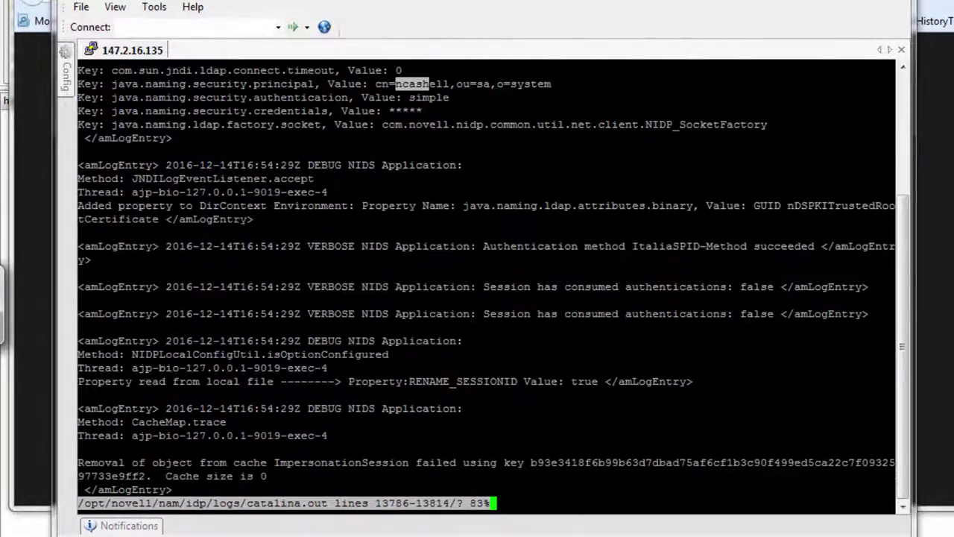
key(space)
key(space)
key(space)
key(space)
key(space)
key(space)
key(space)
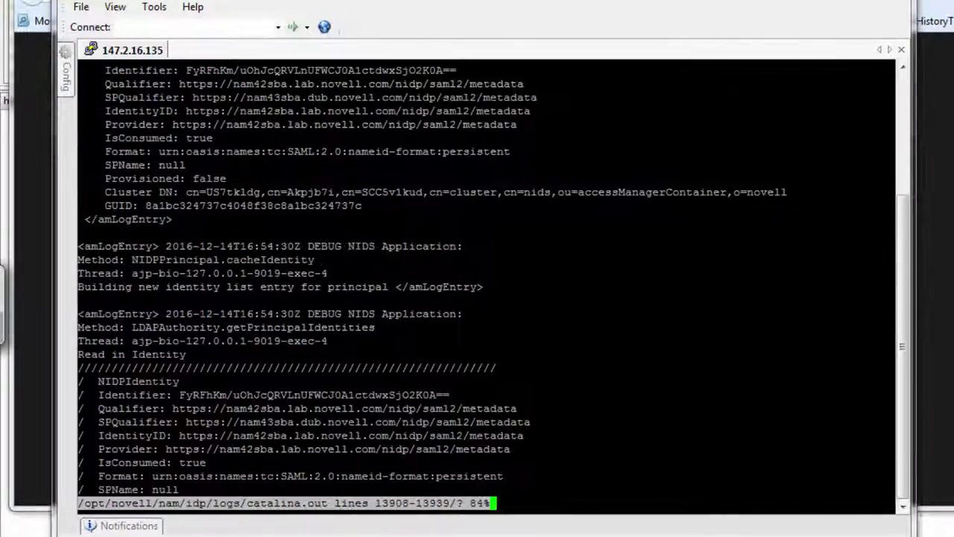
key(space)
key(space)
key(space)
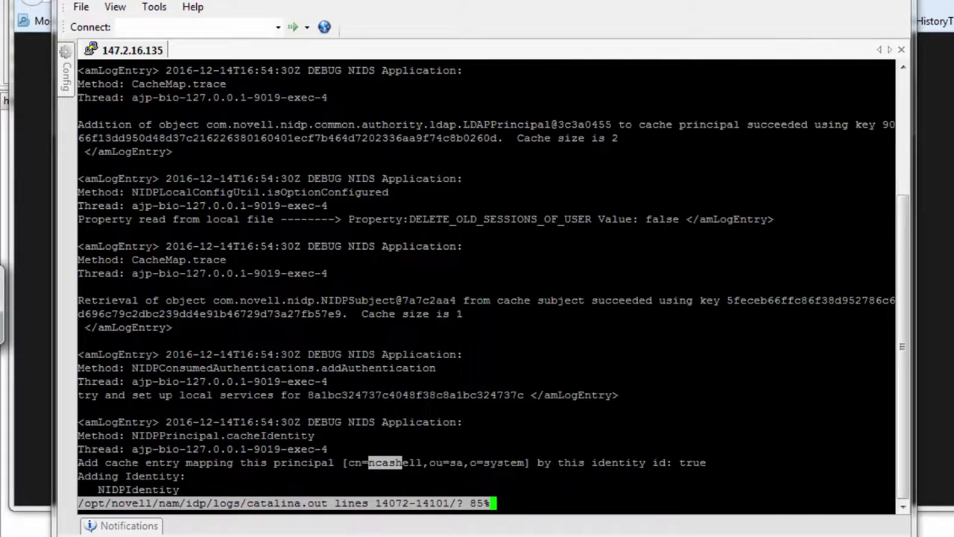
key(slash)
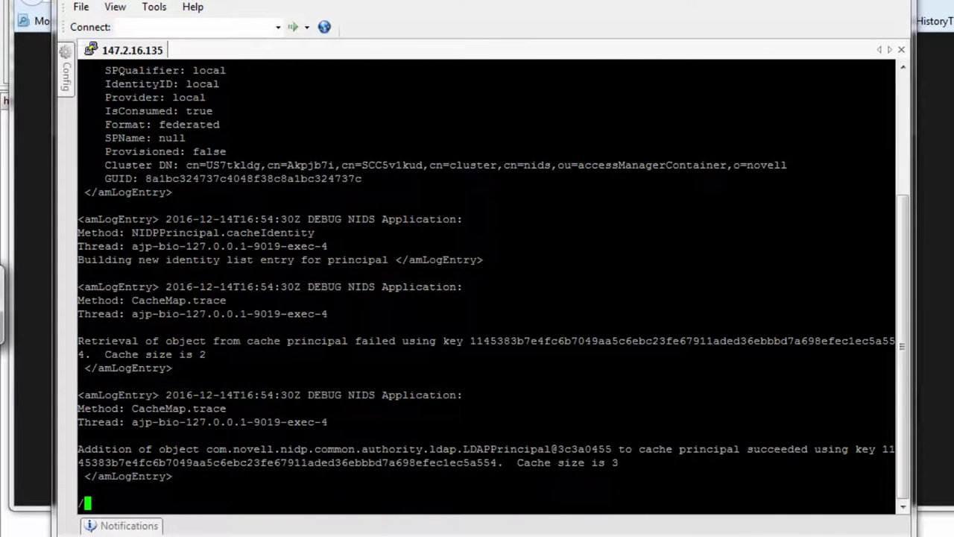
- Search catalina.out for 'assertio' and move up to the SAML2 POST header carrying the signed assertion
text(assertio)
key(Return)
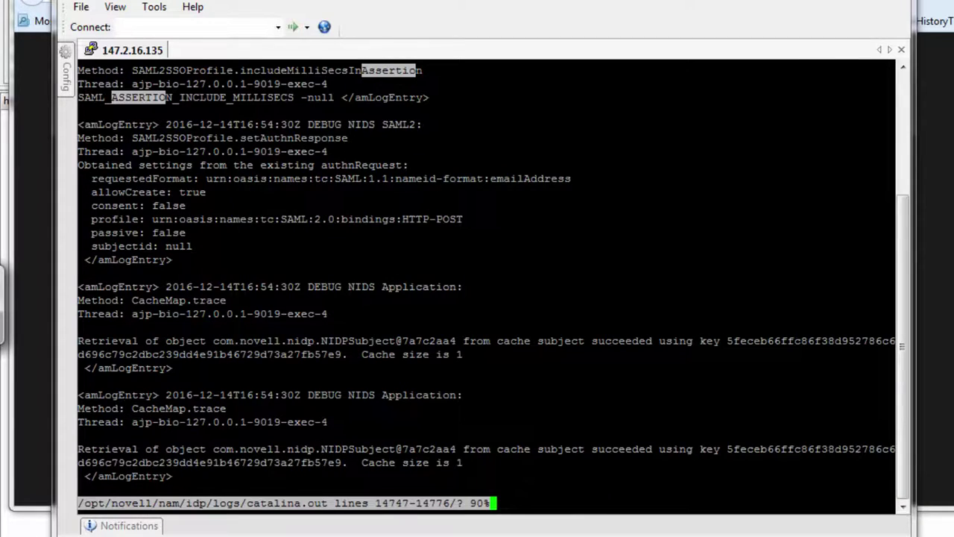
key(n)
key(n)
key(n)
key(n)
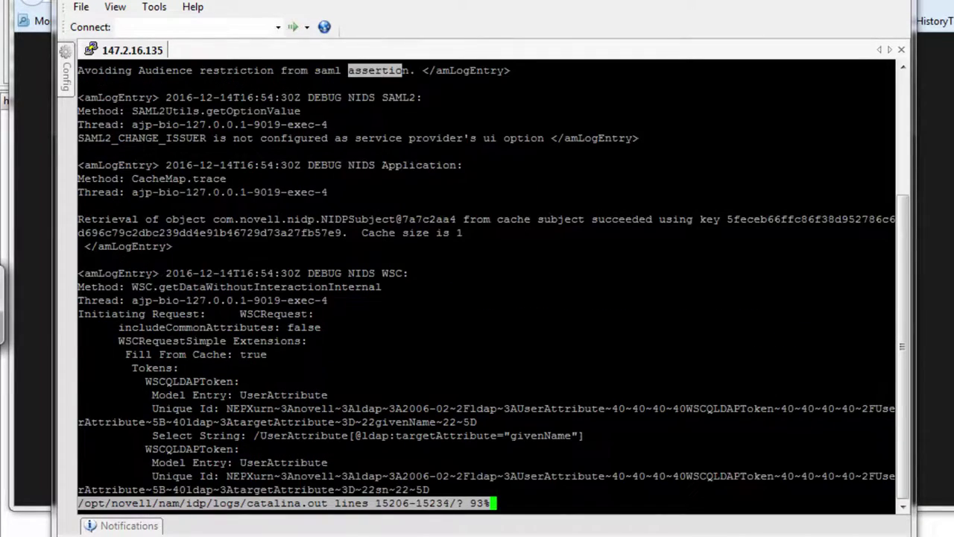
key(n)
key(n)
key(n)
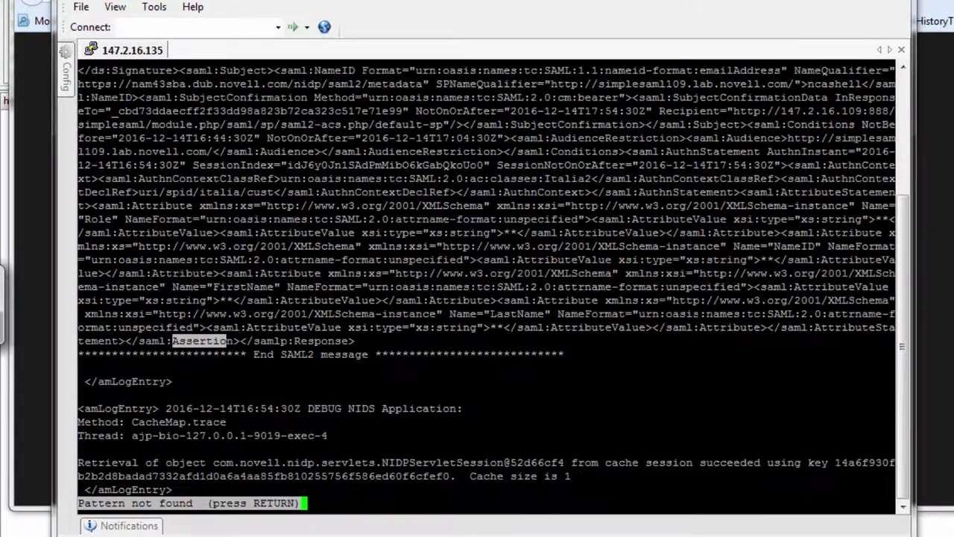
key(Return)
key(Up)
key(Up)
key(Up)
key(Up)
key(Up)
key(Up)
key(Up)
key(Up)
key(Up)
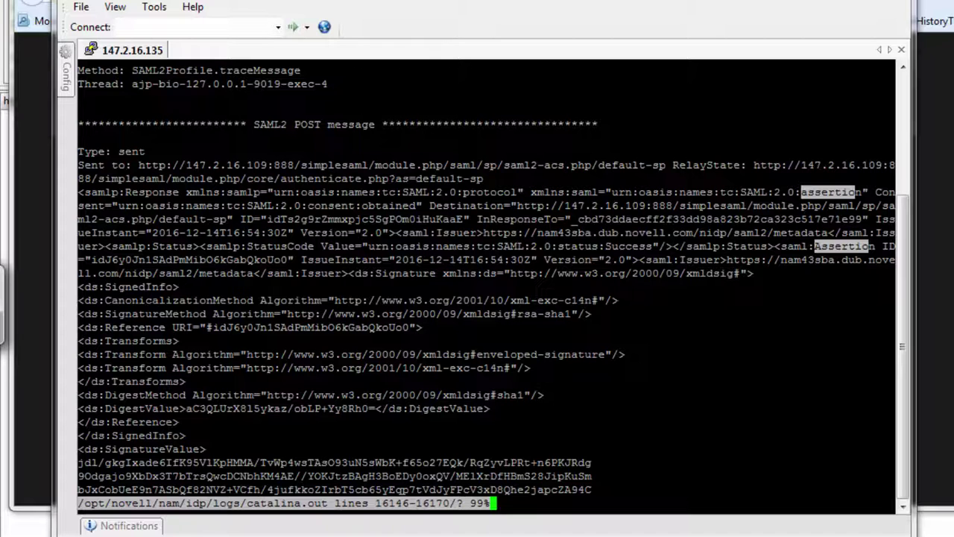
key(alt+Tab)
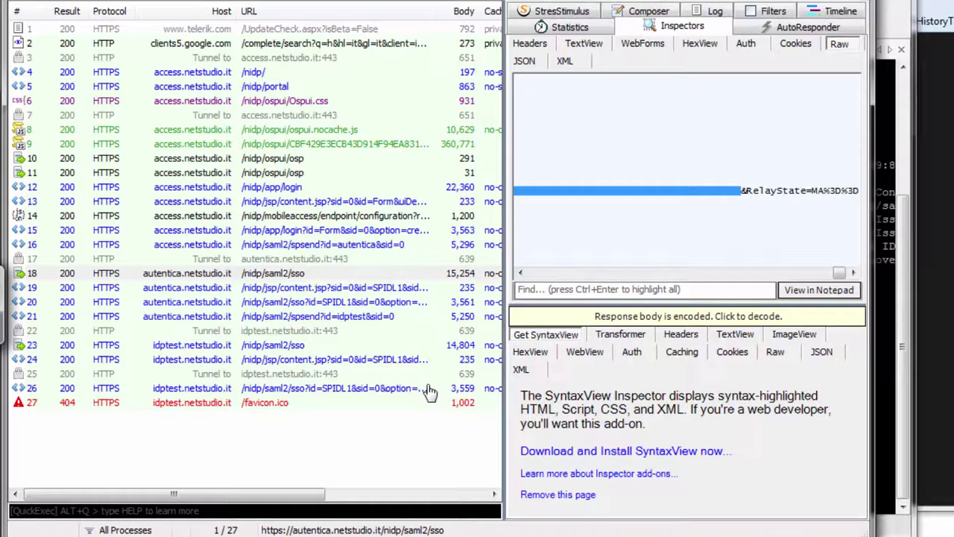
- In session 18's raw POST to autentica's /nidp/saml2/sso, select and cut the SAMLRequest parameter
click(297, 273)
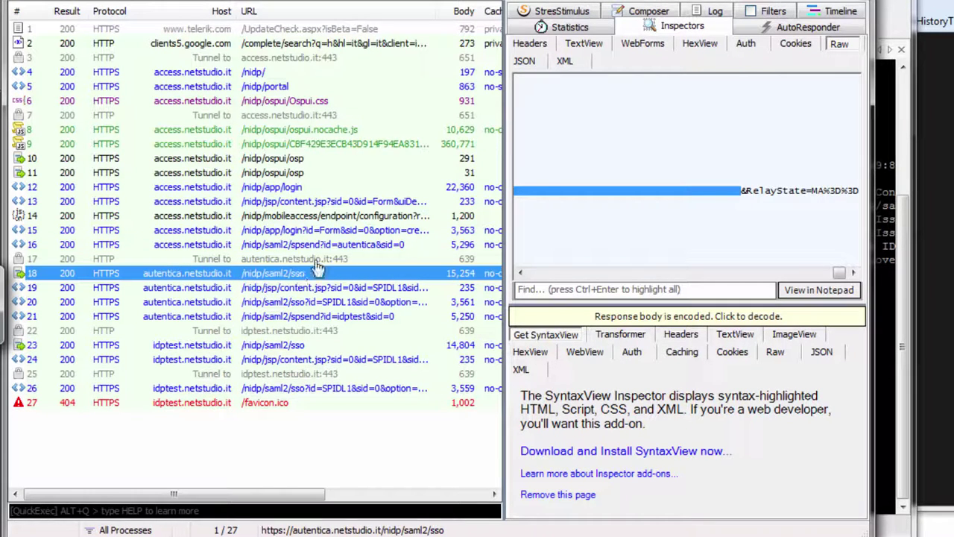
drag(839, 273, 507, 270)
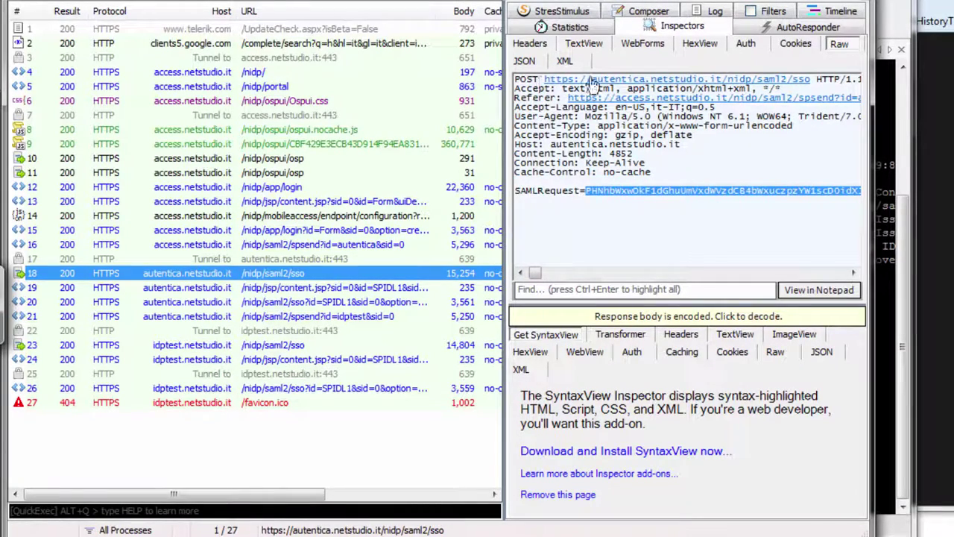
double_click(543, 190)
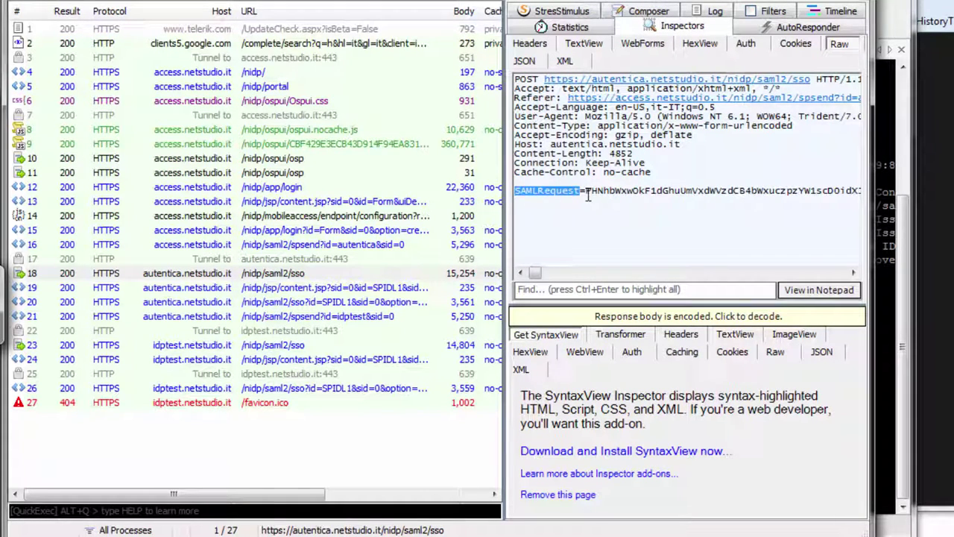
drag(859, 191, 787, 191)
key(ctrl+x)
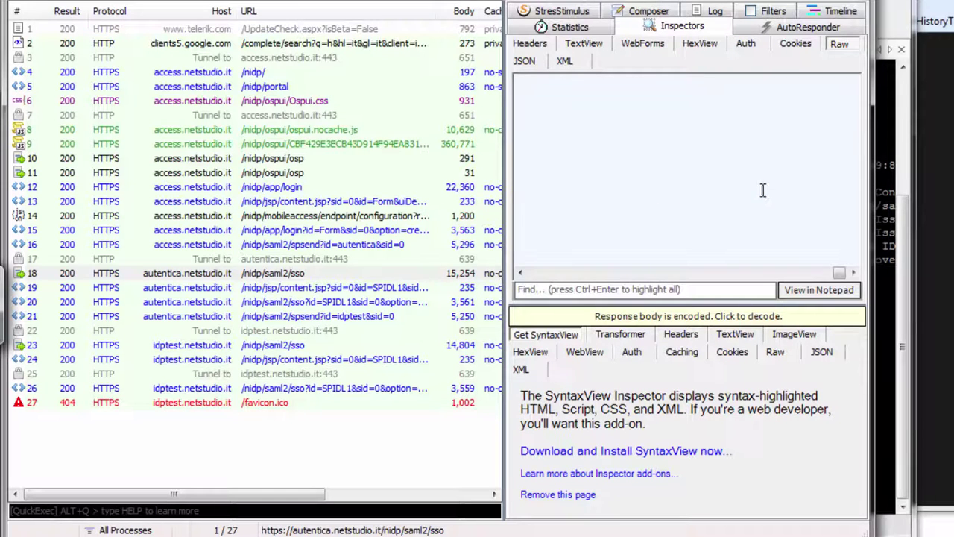
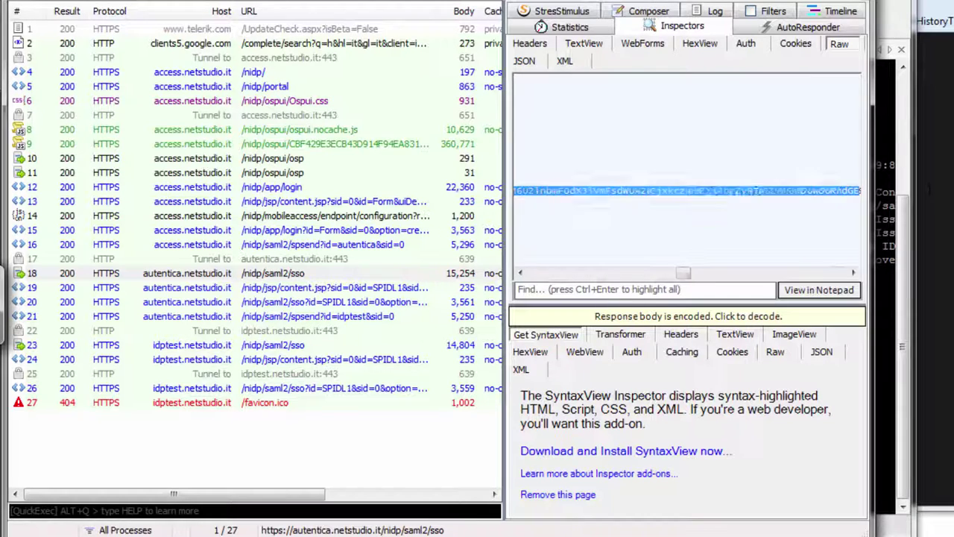
- Select the long encoded SAMLRequest value in the Raw request inspector
drag(522, 192, 744, 192)
- Send the SAMLRequest text to TextWizard and view its From DeflatedSAML decoded AuthnRequest XML
right_click(744, 192)
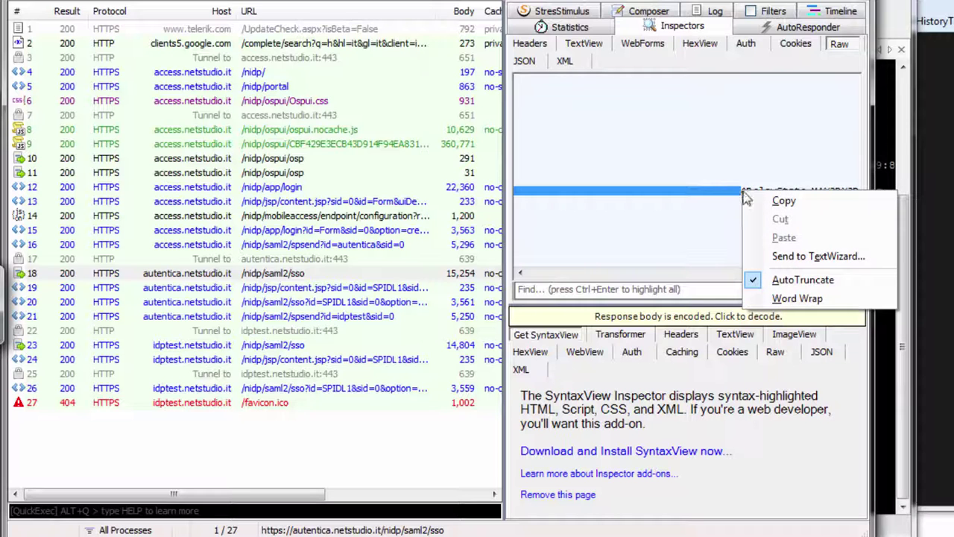
click(788, 256)
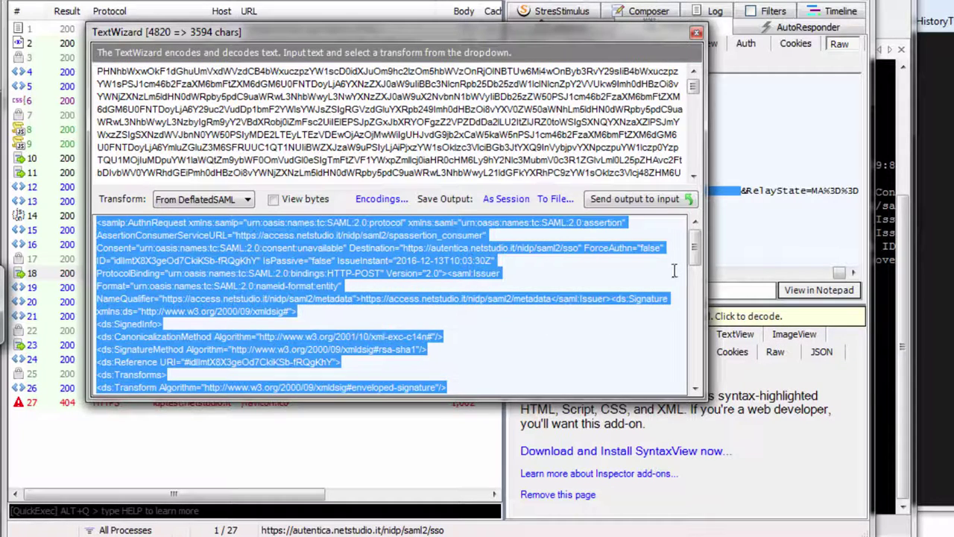
scroll(694, 253, down, 1)
mouse_move(695, 253)
mouse_down()
mouse_move(695, 378)
mouse_move(709, 255)
mouse_up()
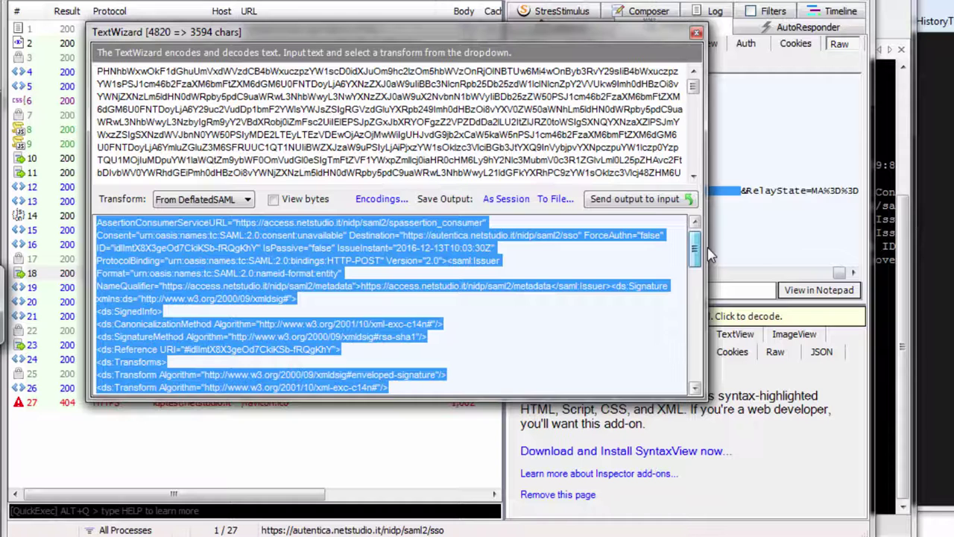